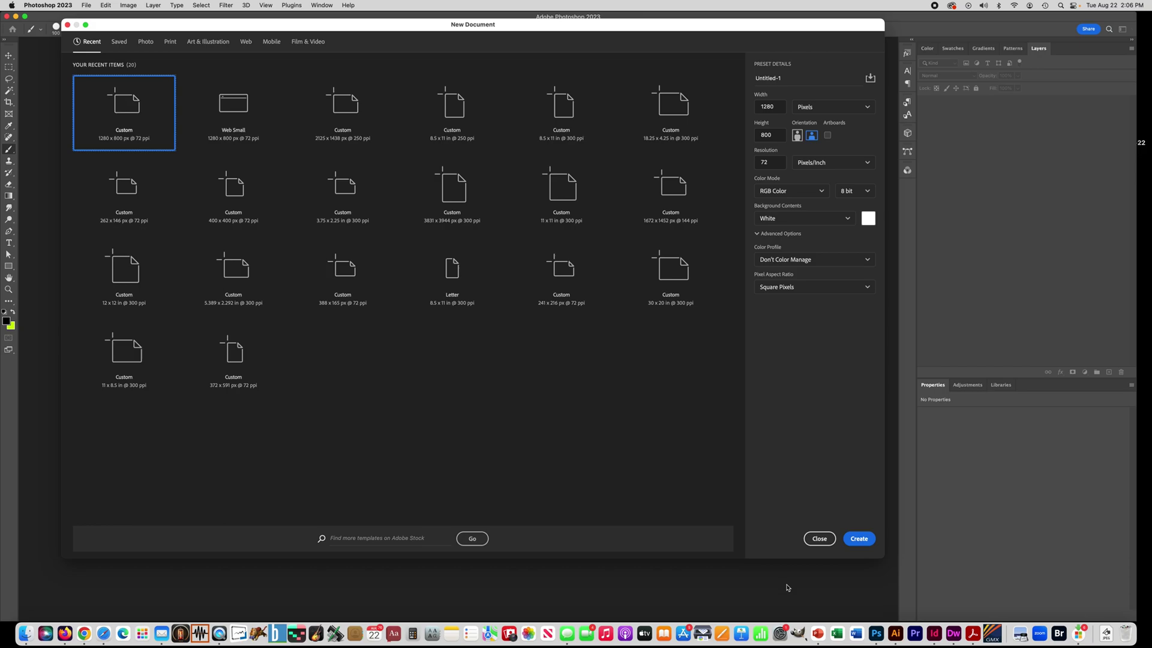
- Create a 1280 × 800 px Web Small document with artboards turned off
{"action": "left_click", "coordinate": [247, 42]}
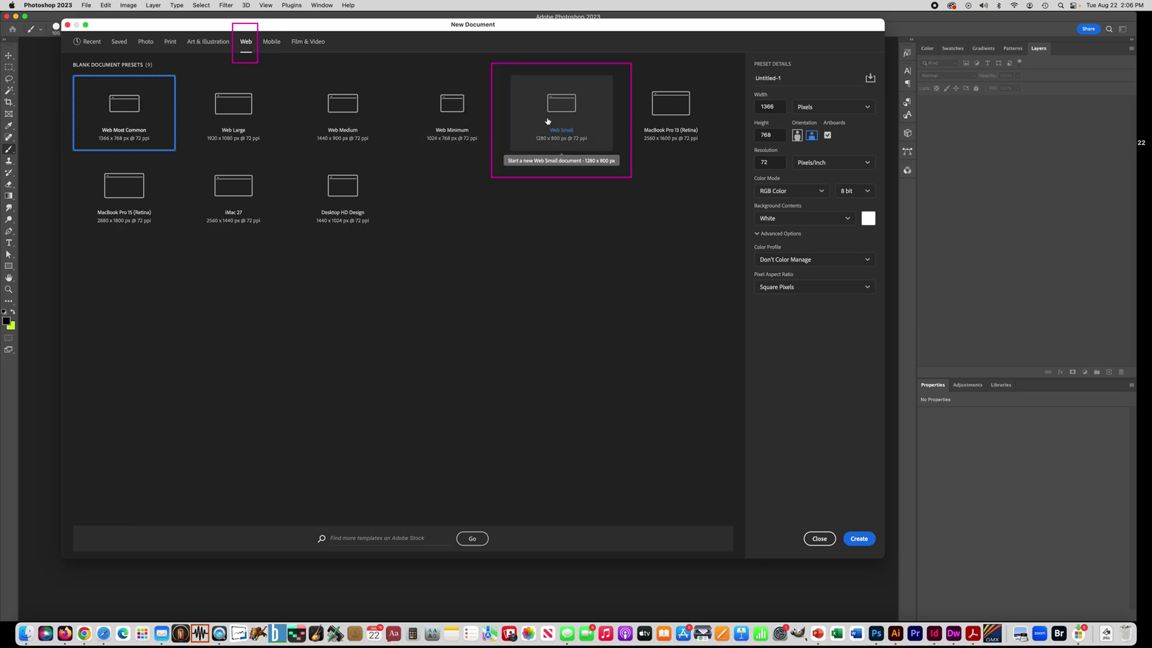
{"action": "left_click", "coordinate": [554, 115]}
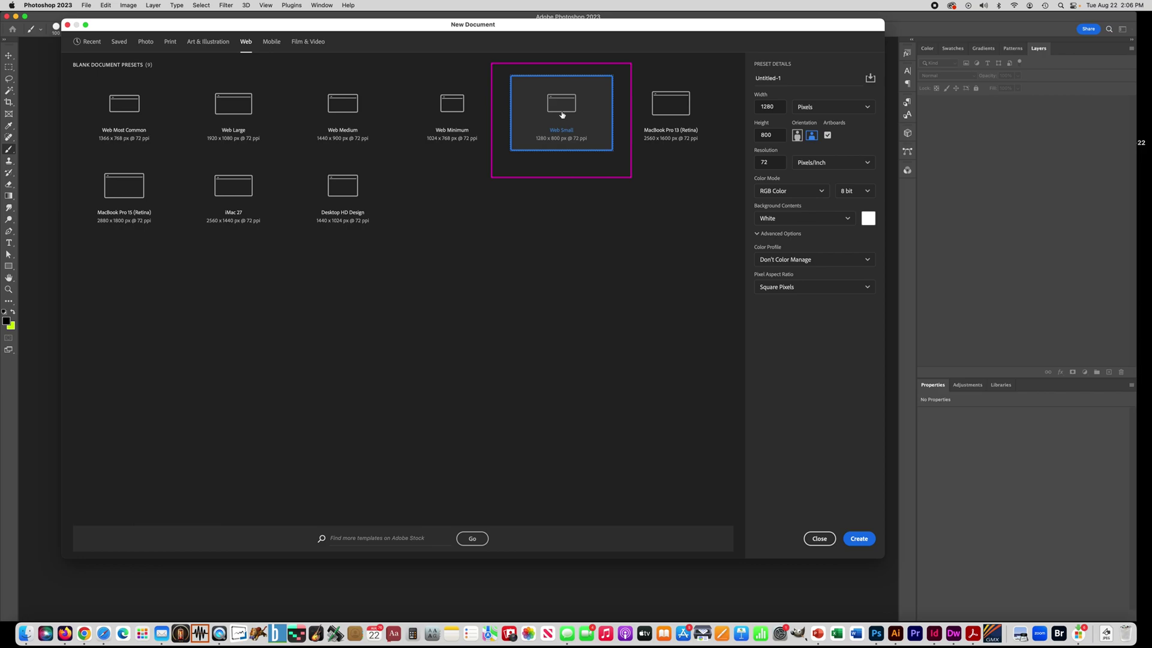
{"action": "left_click", "coordinate": [828, 137]}
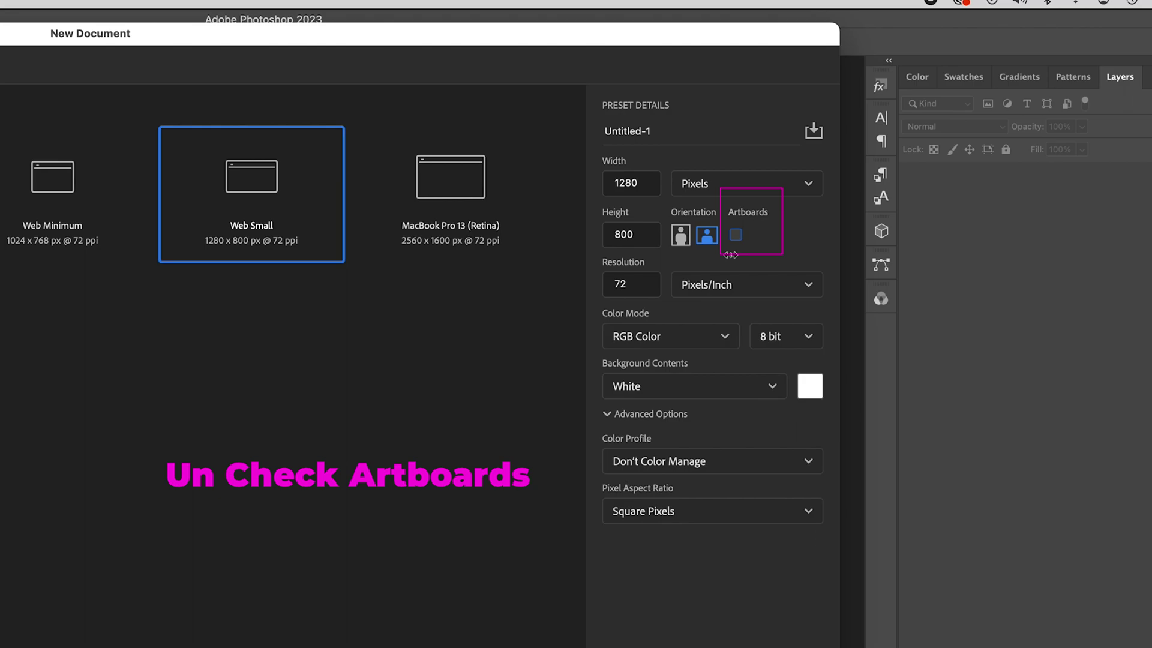
{"action": "left_click", "coordinate": [858, 539]}
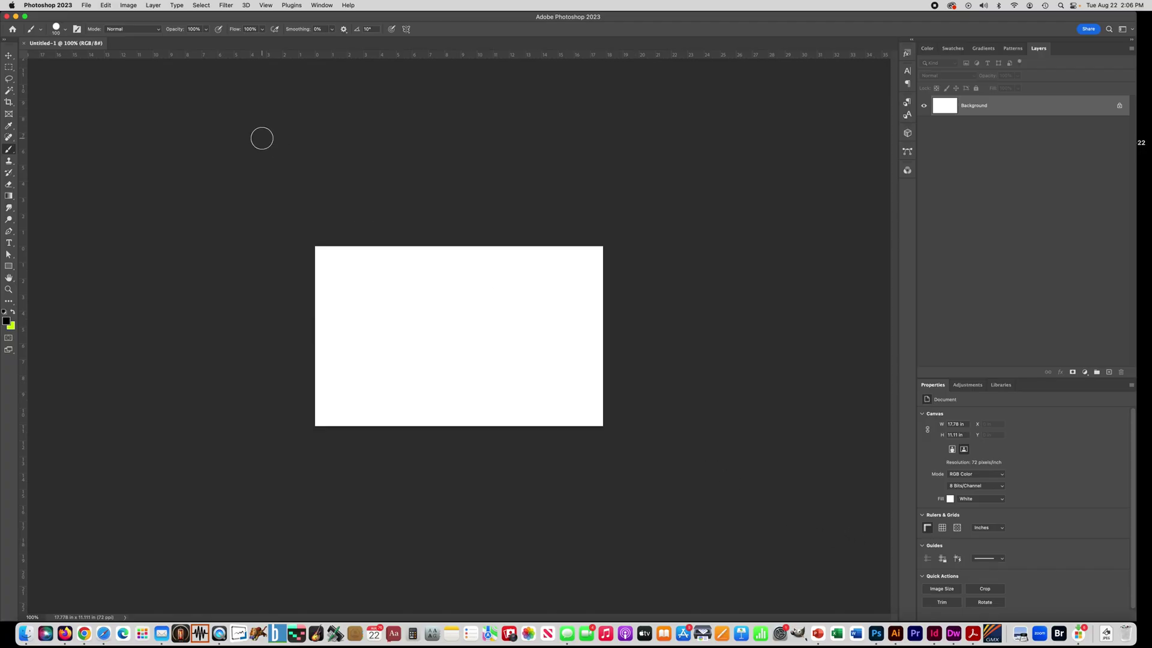
- Zoom the canvas to 200% and make the standard Brush Tool active
{"action": "key", "text": "super+plus"}
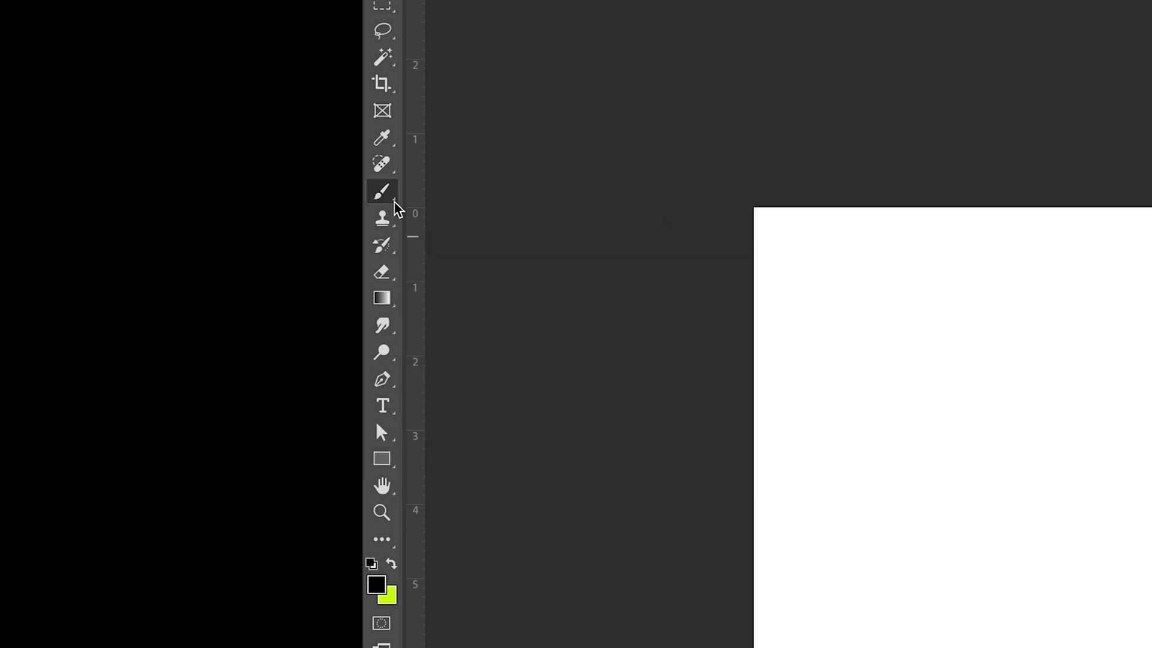
{"action": "left_click", "coordinate": [397, 206]}
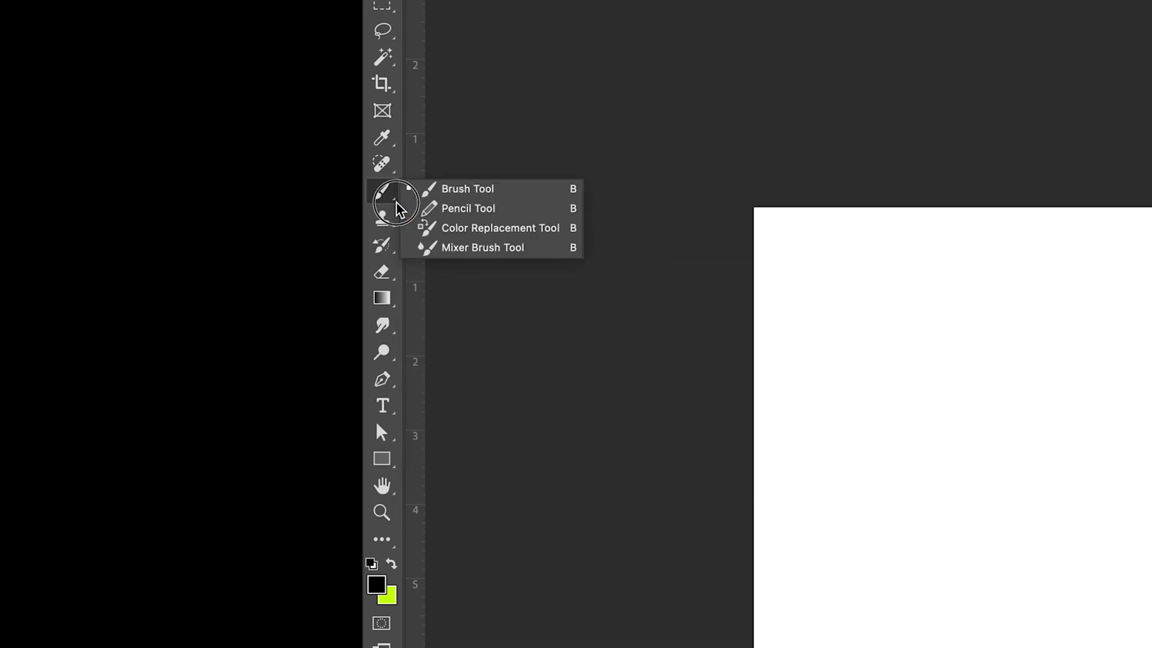
{"action": "mouse_move", "coordinate": [396, 204]}
{"action": "left_mouse_down"}
{"action": "mouse_move", "coordinate": [478, 193]}
{"action": "mouse_move", "coordinate": [485, 249]}
{"action": "mouse_move", "coordinate": [478, 188]}
{"action": "mouse_move", "coordinate": [518, 192]}
{"action": "mouse_move", "coordinate": [447, 192]}
{"action": "left_mouse_up"}
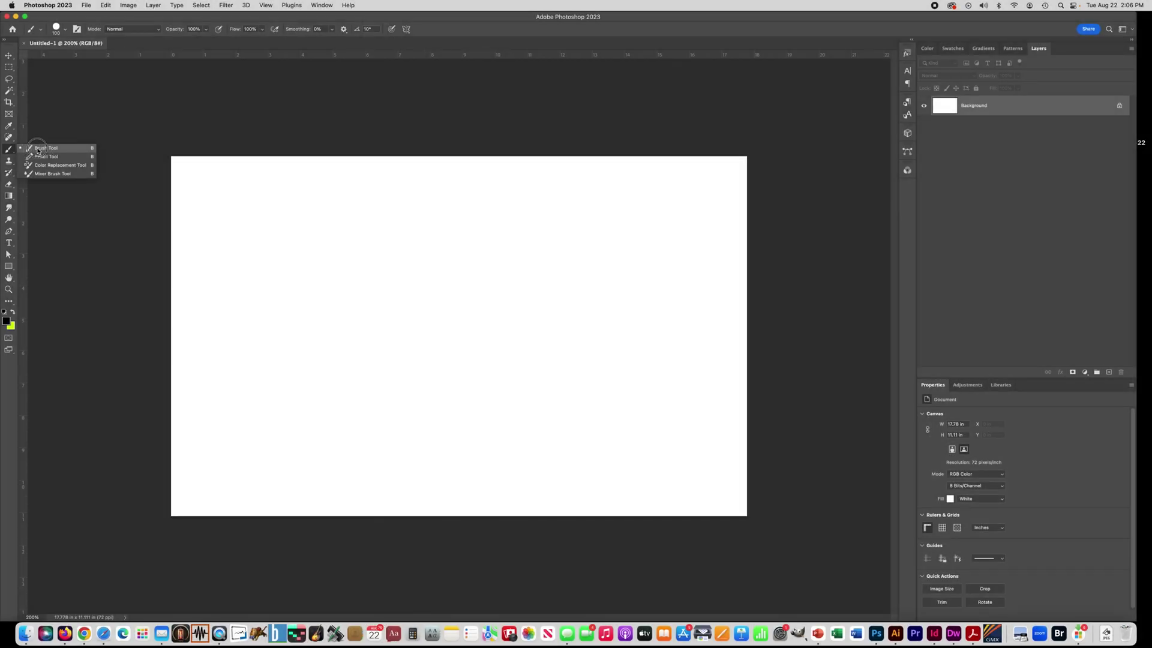
{"action": "left_click_drag", "start_coordinate": [36, 150], "coordinate": [37, 148]}
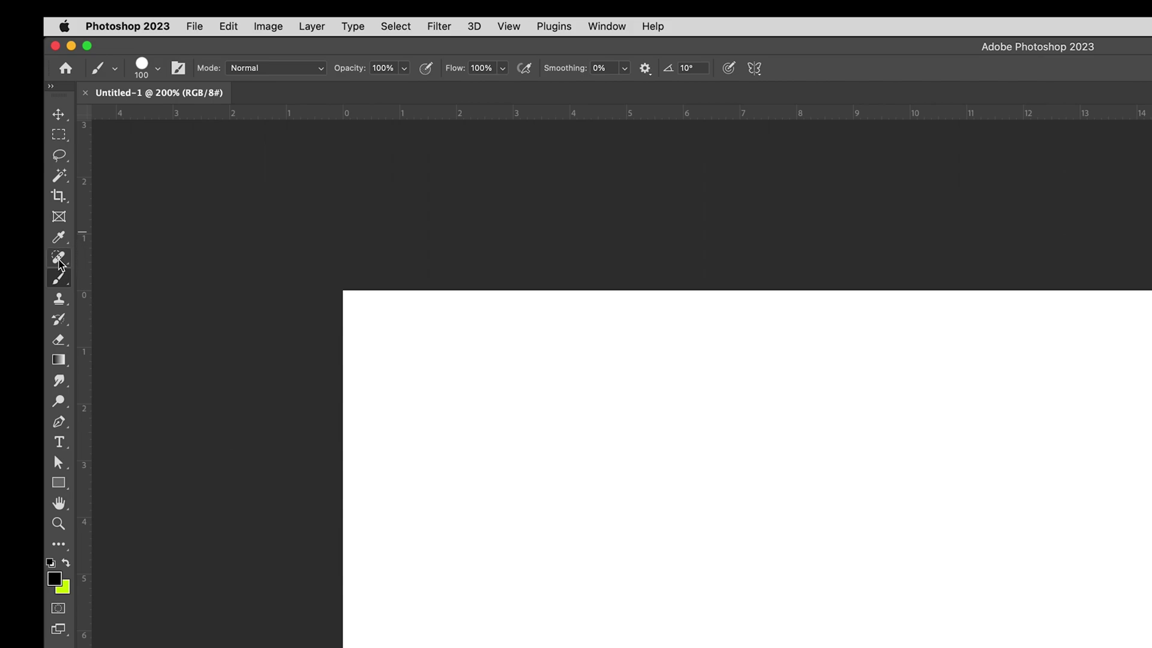
{"action": "left_click", "coordinate": [9, 139]}
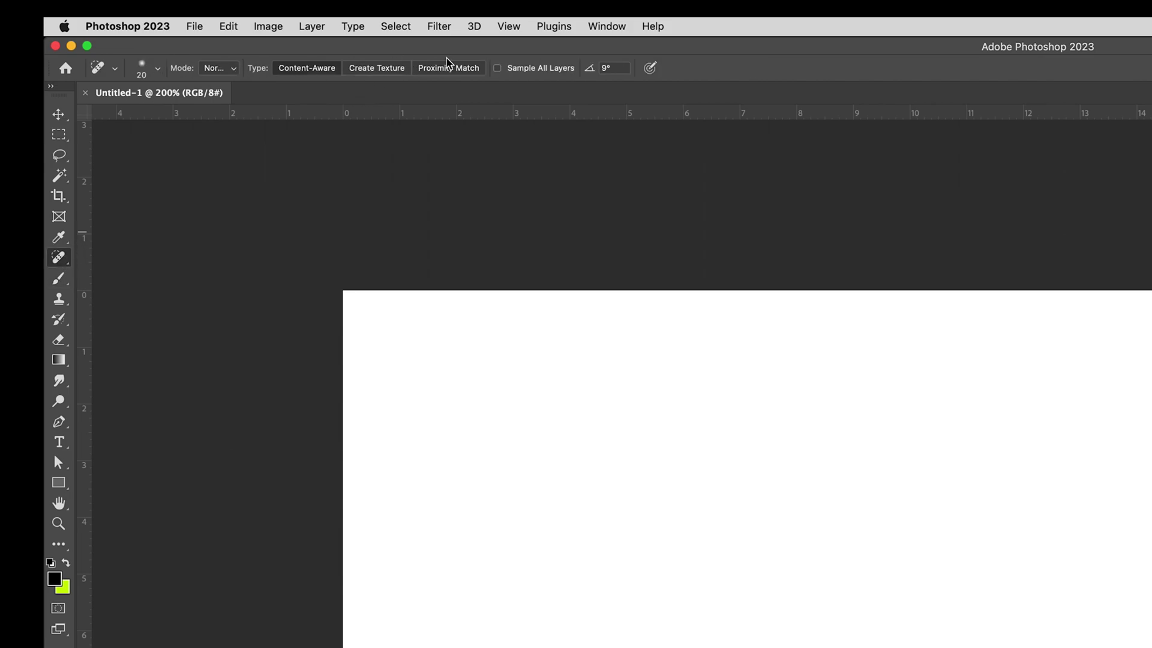
{"action": "left_click", "coordinate": [56, 236]}
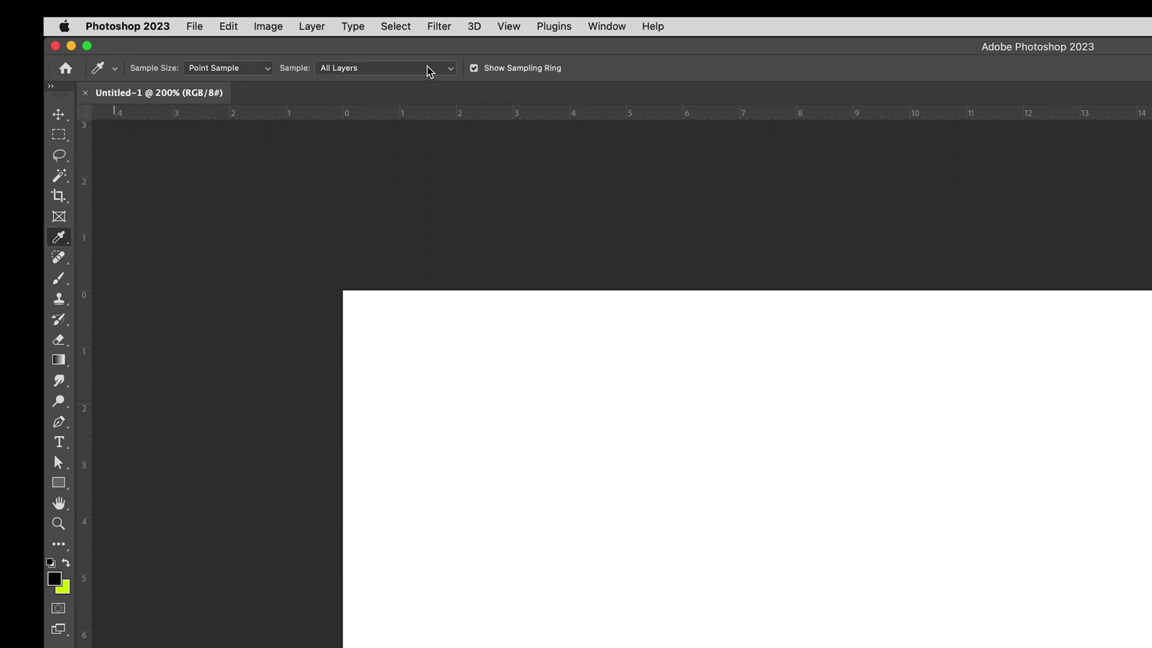
{"action": "left_click", "coordinate": [59, 280]}
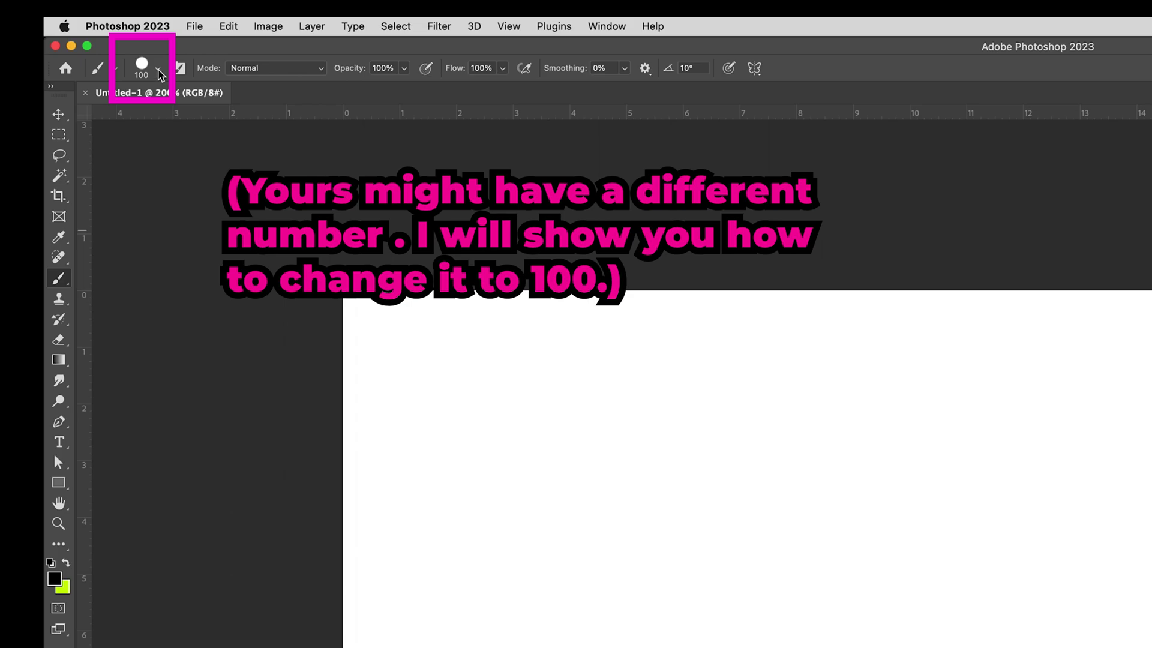
- Give the brush a Hard Round tip at 100 px size and 100% hardness
{"action": "left_click", "coordinate": [159, 73]}
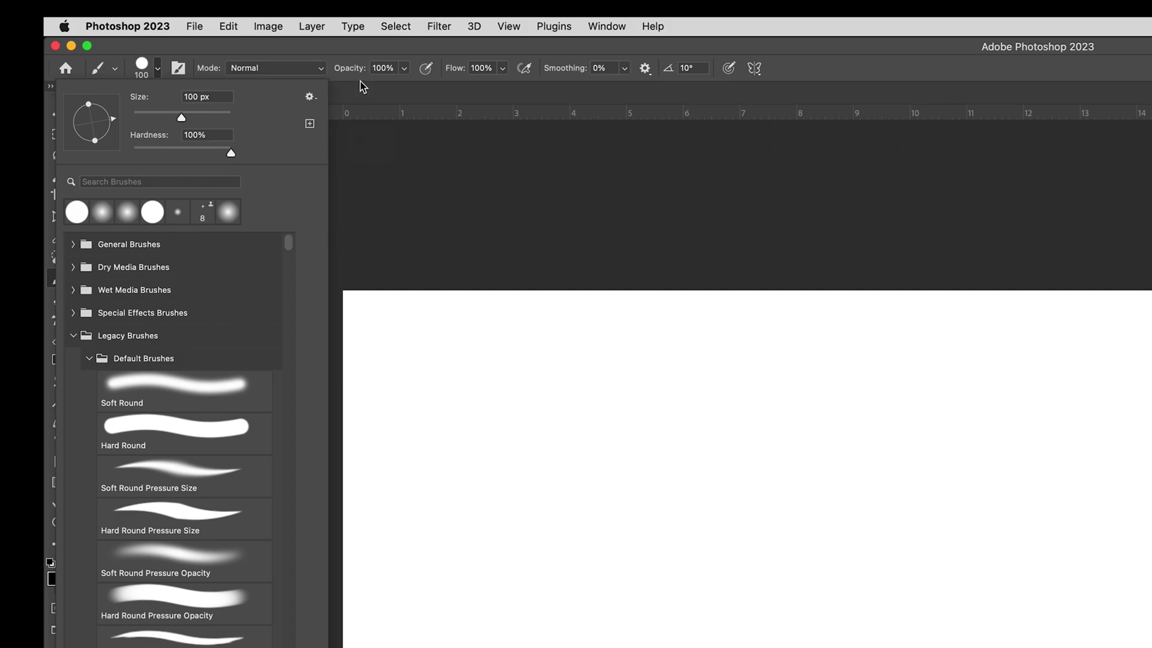
{"action": "left_click", "coordinate": [524, 68]}
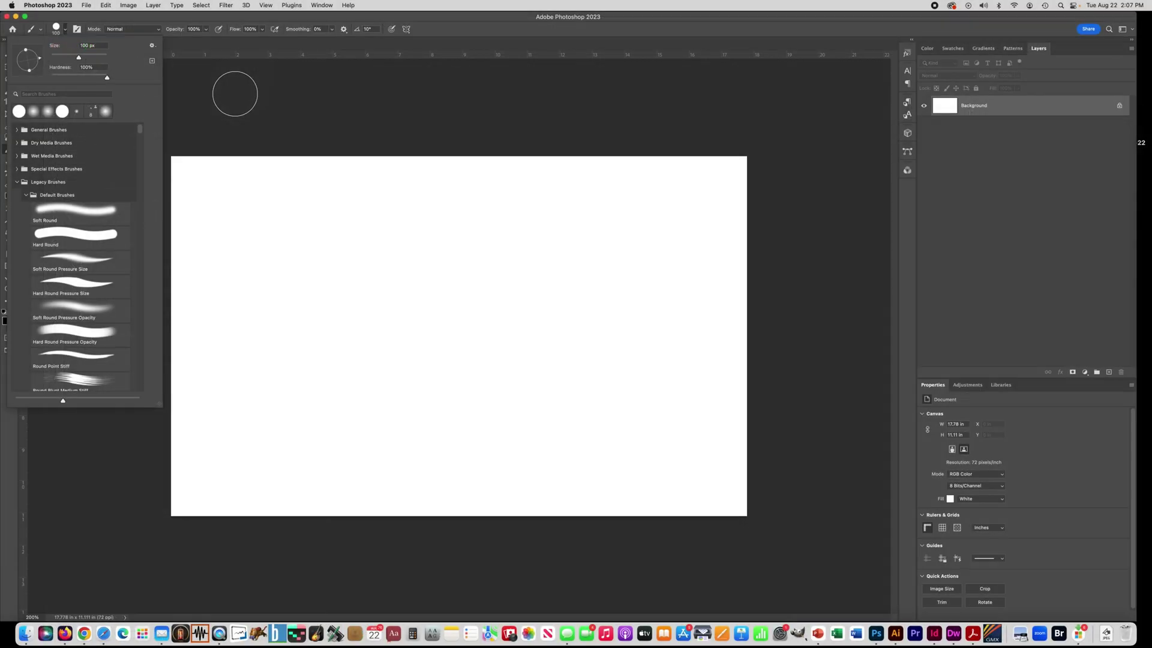
{"action": "left_click", "coordinate": [235, 93]}
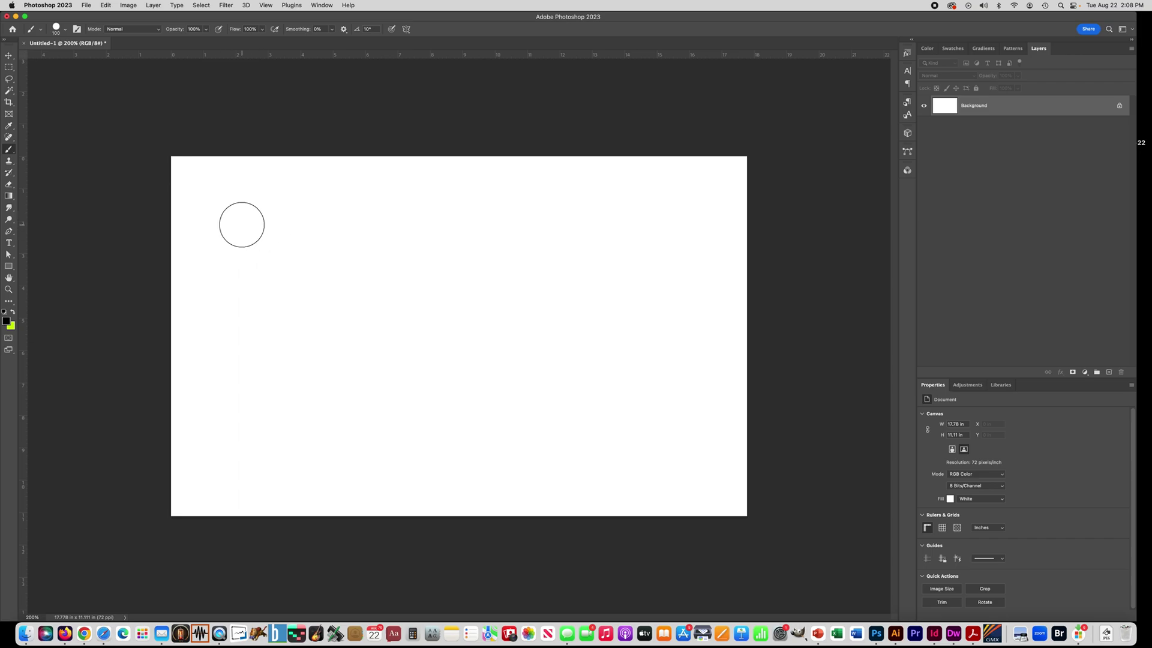
{"action": "key", "text": "Caps_Lock"}
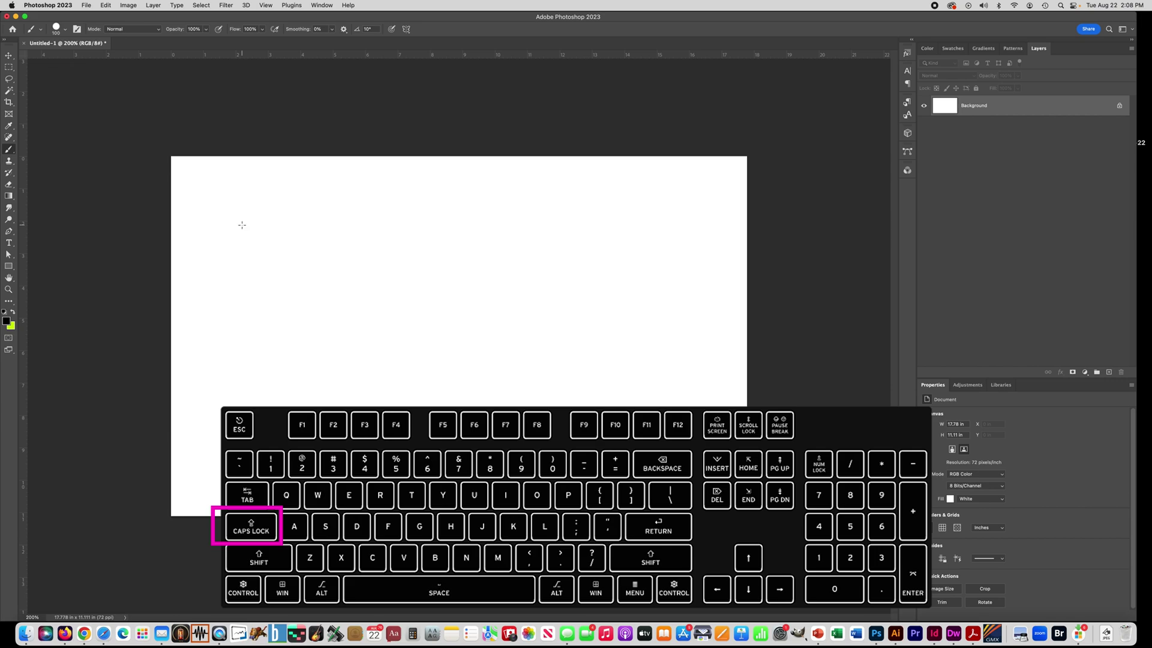
{"action": "key", "text": "Caps_Lock"}
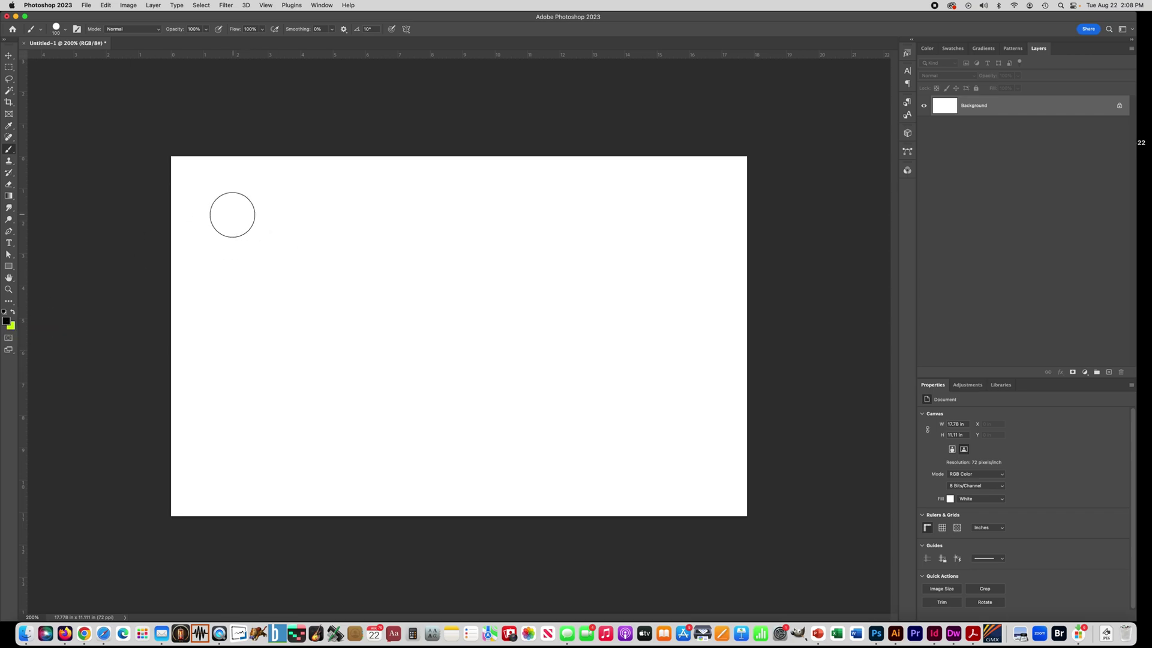
- Paint a thick 100 px black wavy band, then a 50 px band below it
{"action": "mouse_move", "coordinate": [157, 206]}
{"action": "left_mouse_down"}
{"action": "mouse_move", "coordinate": [317, 217]}
{"action": "mouse_move", "coordinate": [540, 201]}
{"action": "mouse_move", "coordinate": [696, 219]}
{"action": "mouse_move", "coordinate": [812, 210]}
{"action": "left_mouse_up"}
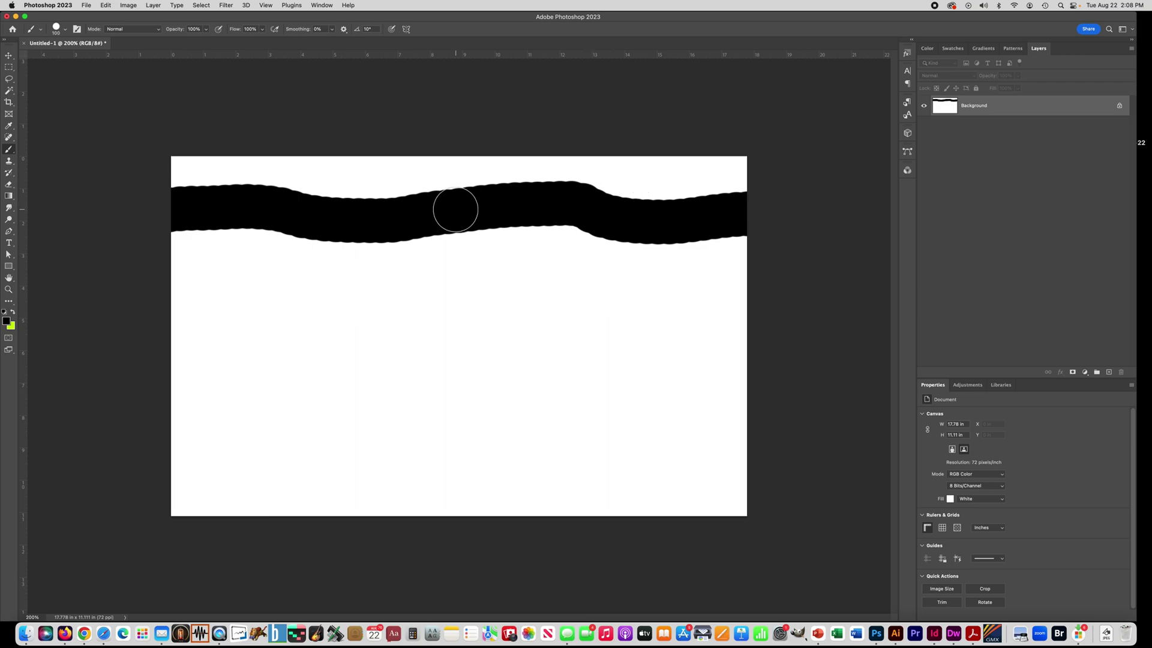
{"action": "left_click", "coordinate": [67, 32]}
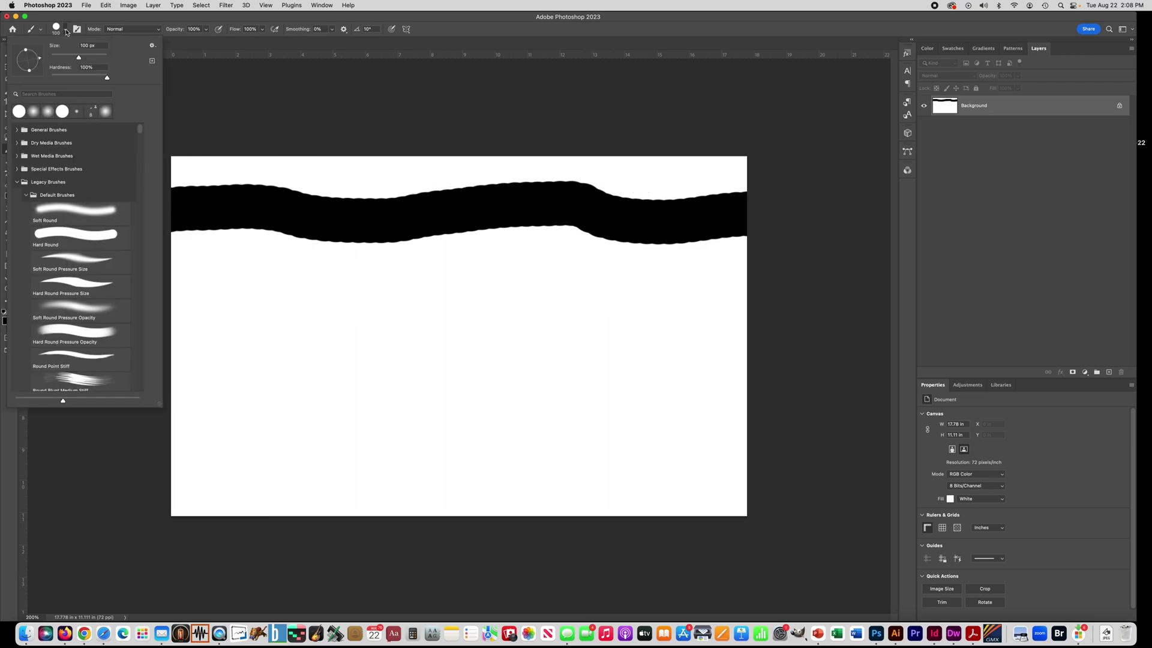
{"action": "left_click_drag", "start_coordinate": [78, 60], "coordinate": [76, 59]}
{"action": "type", "text": "50"}
{"action": "mouse_move", "coordinate": [768, 275]}
{"action": "left_mouse_down"}
{"action": "mouse_move", "coordinate": [716, 266]}
{"action": "mouse_move", "coordinate": [578, 252]}
{"action": "mouse_move", "coordinate": [328, 265]}
{"action": "mouse_move", "coordinate": [121, 250]}
{"action": "left_mouse_up"}
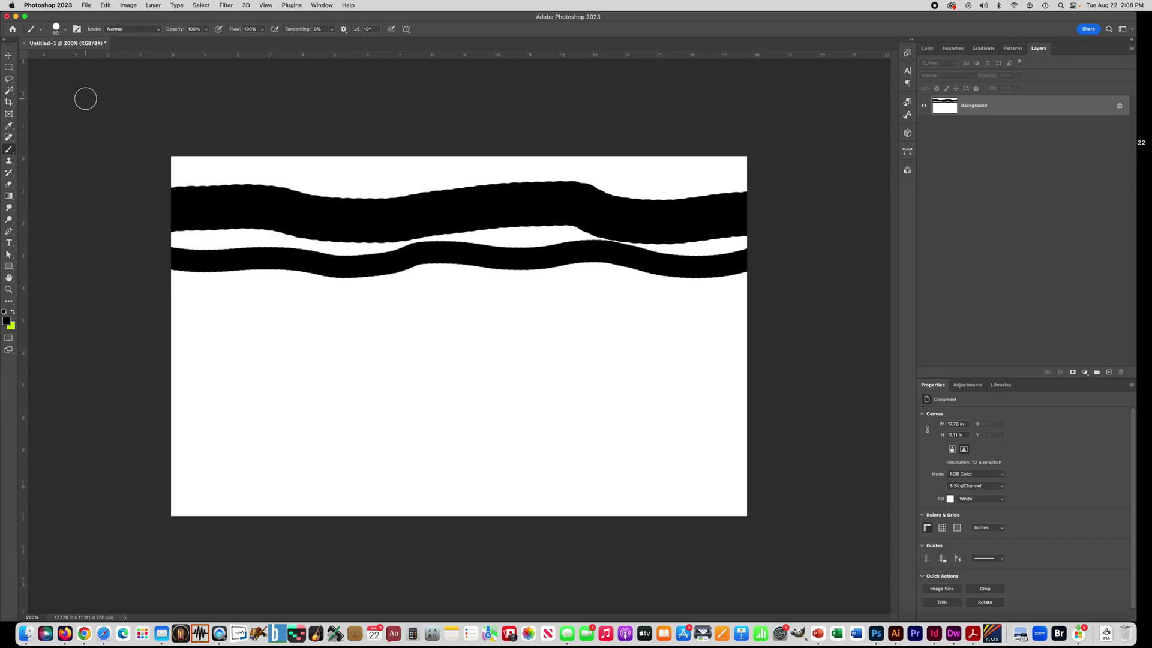
- Paint a thin 10 px black wavy line below the two bands
{"action": "left_click", "coordinate": [56, 29]}
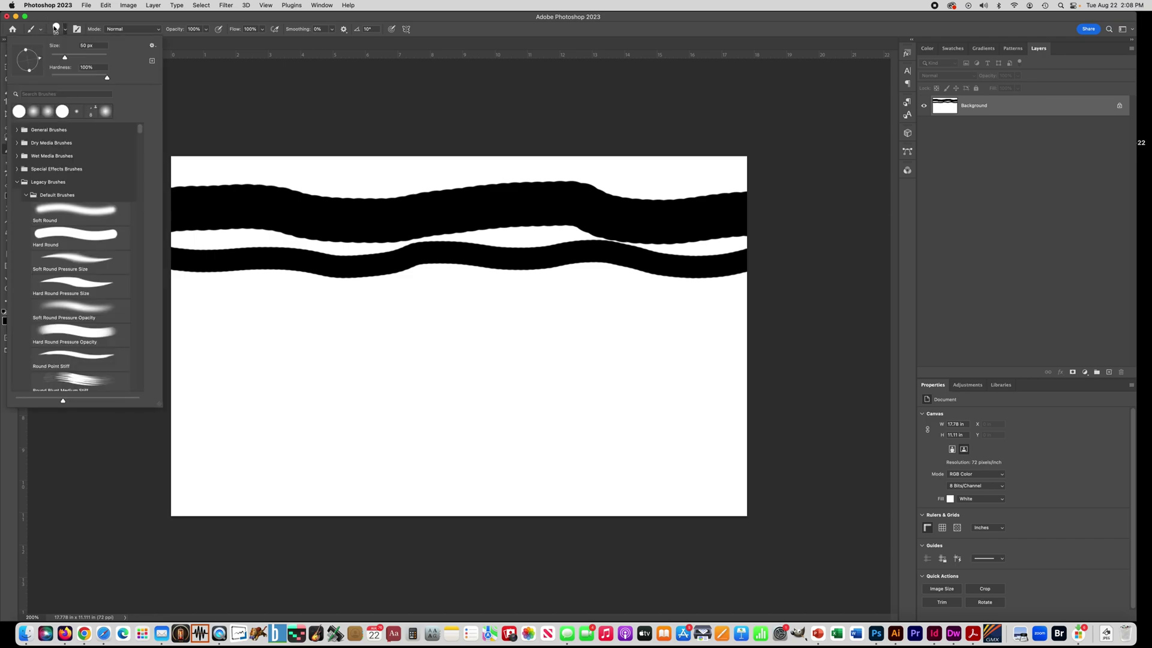
{"action": "double_click", "coordinate": [100, 46]}
{"action": "type", "text": "10"}
{"action": "key", "text": "Return"}
{"action": "left_click_drag", "start_coordinate": [754, 294], "coordinate": [166, 283]}
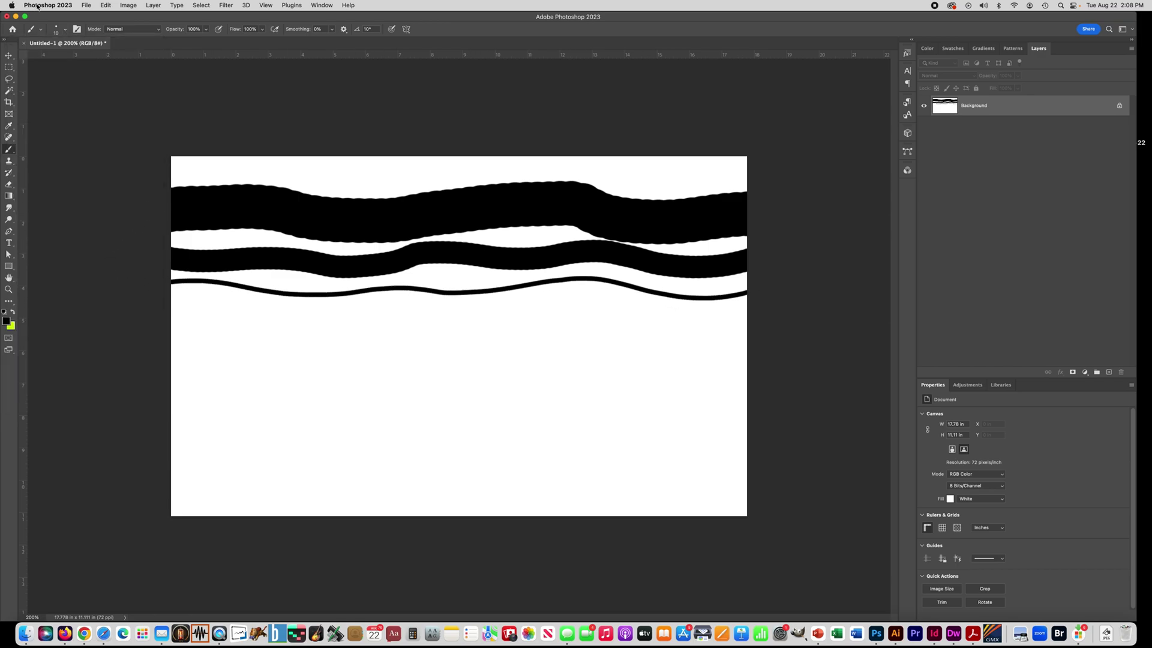
{"action": "left_click", "coordinate": [64, 32]}
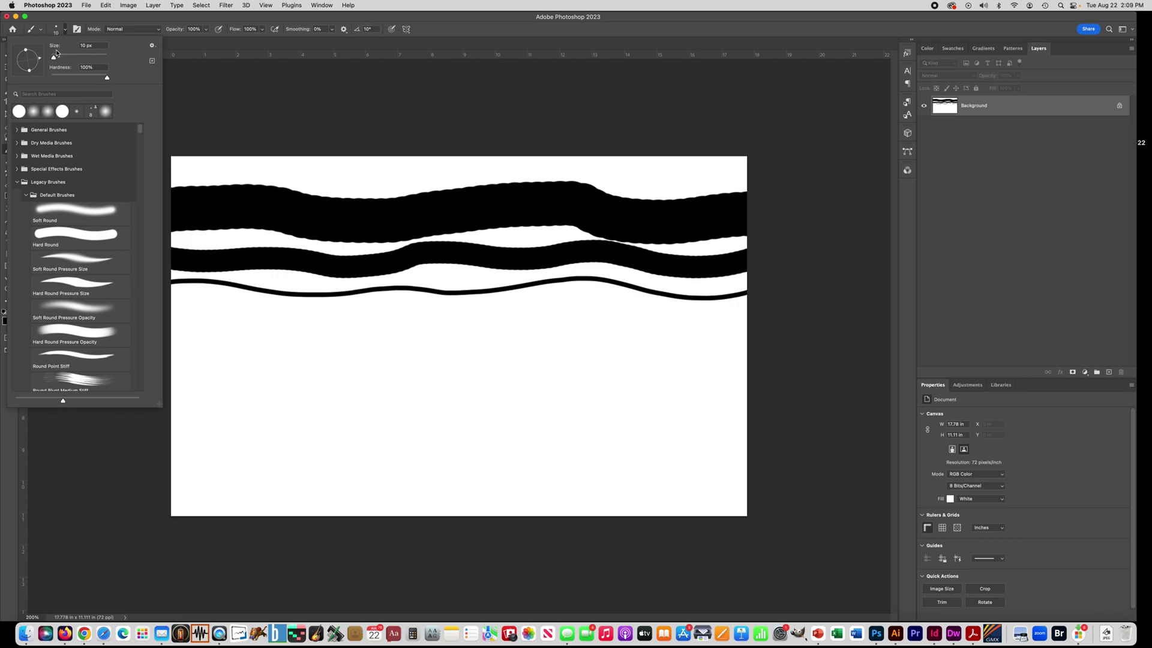
{"action": "key", "text": "Return"}
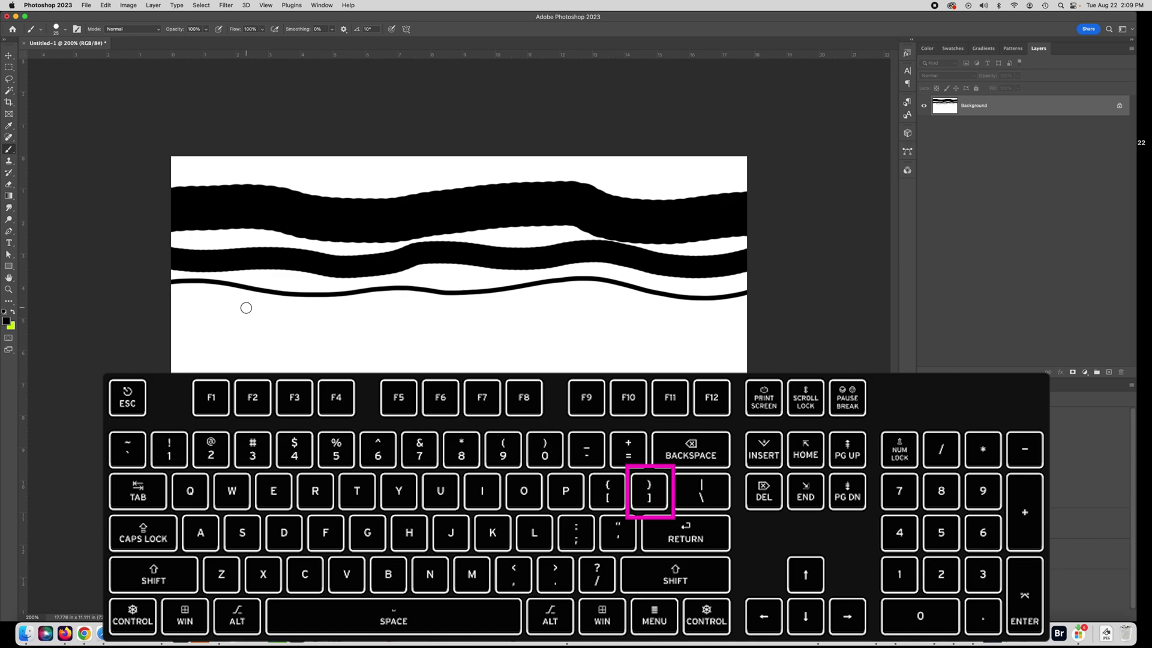
- Resize the brush with the bracket keys and paint another medium black wavy band
{"action": "key", "text": "bracketright"}
{"action": "key", "text": "bracketright"}
{"action": "key", "text": "bracketright"}
{"action": "key", "text": "bracketright"}
{"action": "key", "text": "bracketright"}
{"action": "key", "text": "bracketright"}
{"action": "key", "text": "bracketright"}
{"action": "key", "text": "bracketright"}
{"action": "key", "text": "bracketright"}
{"action": "key", "text": "bracketright"}
{"action": "key", "text": "bracketright"}
{"action": "key", "text": "bracketright"}
{"action": "key", "text": "bracketright"}
{"action": "key", "text": "bracketright"}
{"action": "key", "text": "bracketright"}
{"action": "key", "text": "bracketright"}
{"action": "key", "text": "bracketright"}
{"action": "key", "text": "bracketright"}
{"action": "key", "text": "bracketright"}
{"action": "key", "text": "bracketright"}
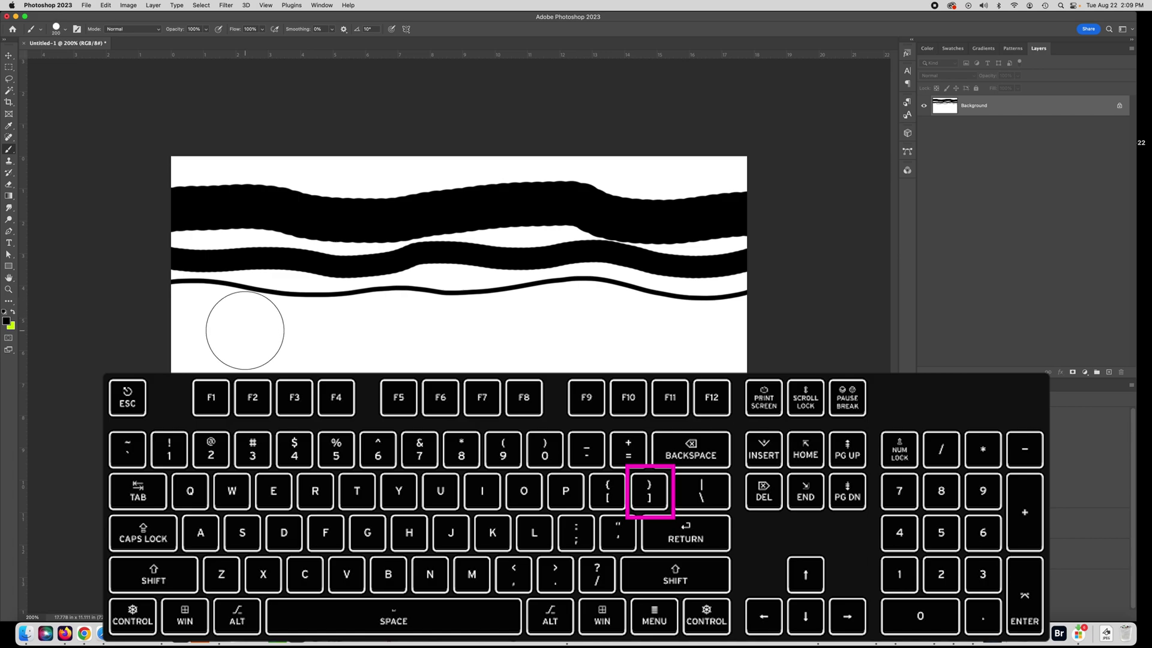
{"action": "key", "text": "bracketright"}
{"action": "key", "text": "bracketright"}
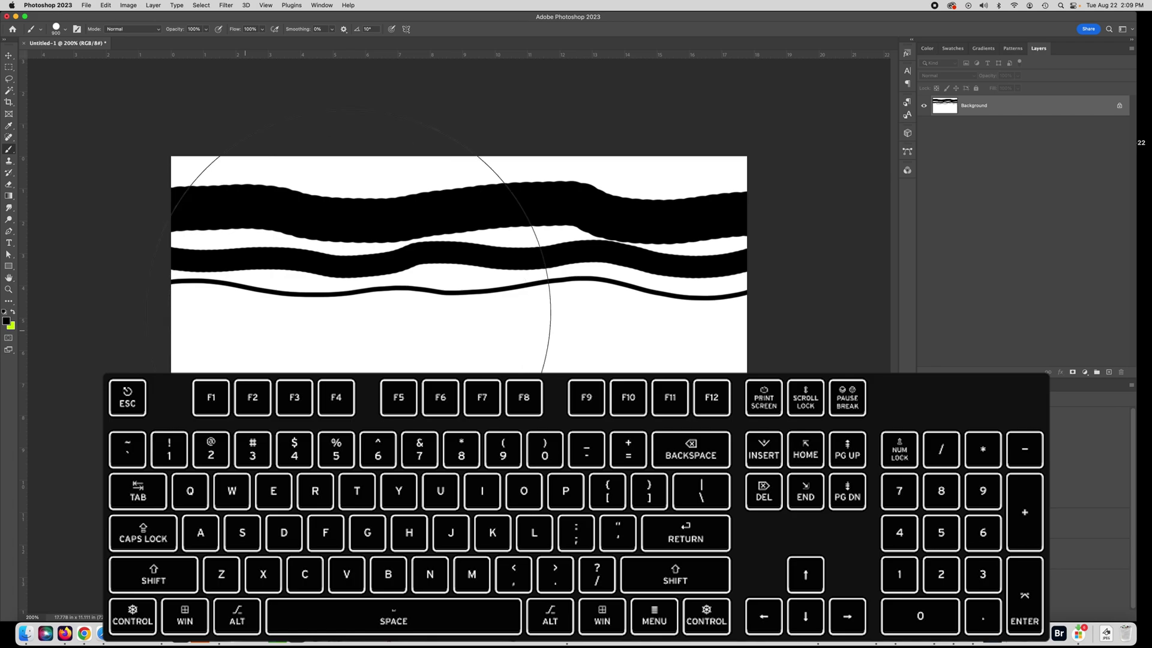
{"action": "key", "text": "bracketleft"}
{"action": "key", "text": "bracketleft"}
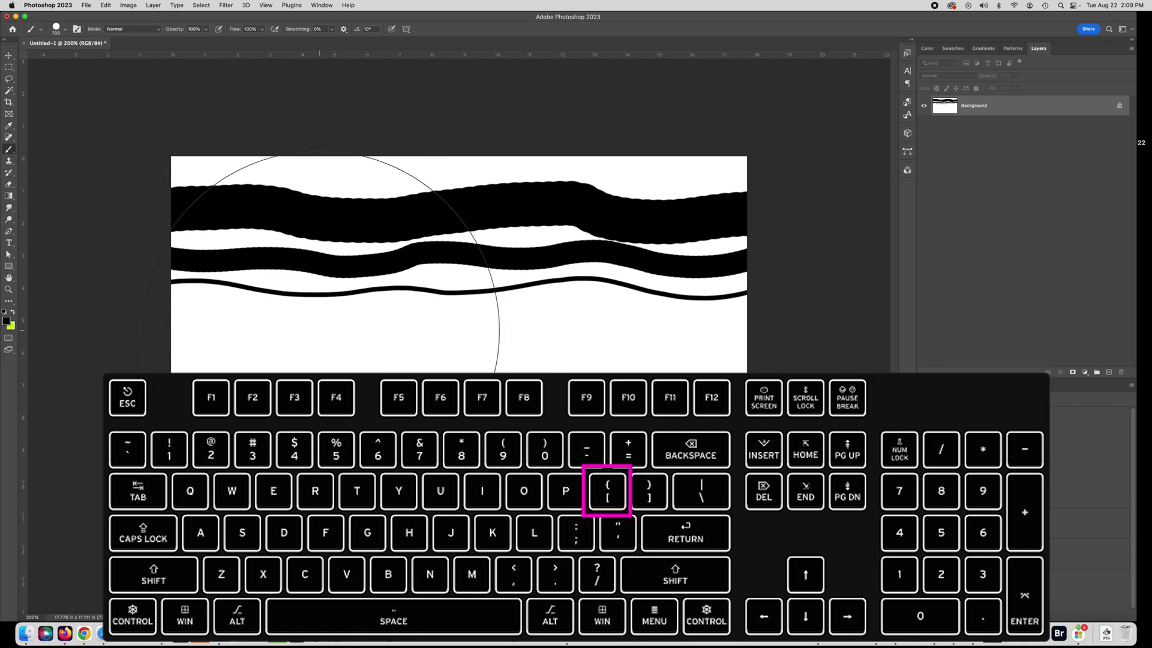
{"action": "key", "text": "bracketleft"}
{"action": "key", "text": "bracketleft"}
{"action": "key", "text": "bracketleft"}
{"action": "key", "text": "bracketleft"}
{"action": "key", "text": "bracketleft"}
{"action": "key", "text": "bracketleft"}
{"action": "key", "text": "bracketleft"}
{"action": "key", "text": "bracketleft"}
{"action": "key", "text": "bracketleft"}
{"action": "key", "text": "bracketleft"}
{"action": "key", "text": "bracketleft"}
{"action": "key", "text": "bracketleft"}
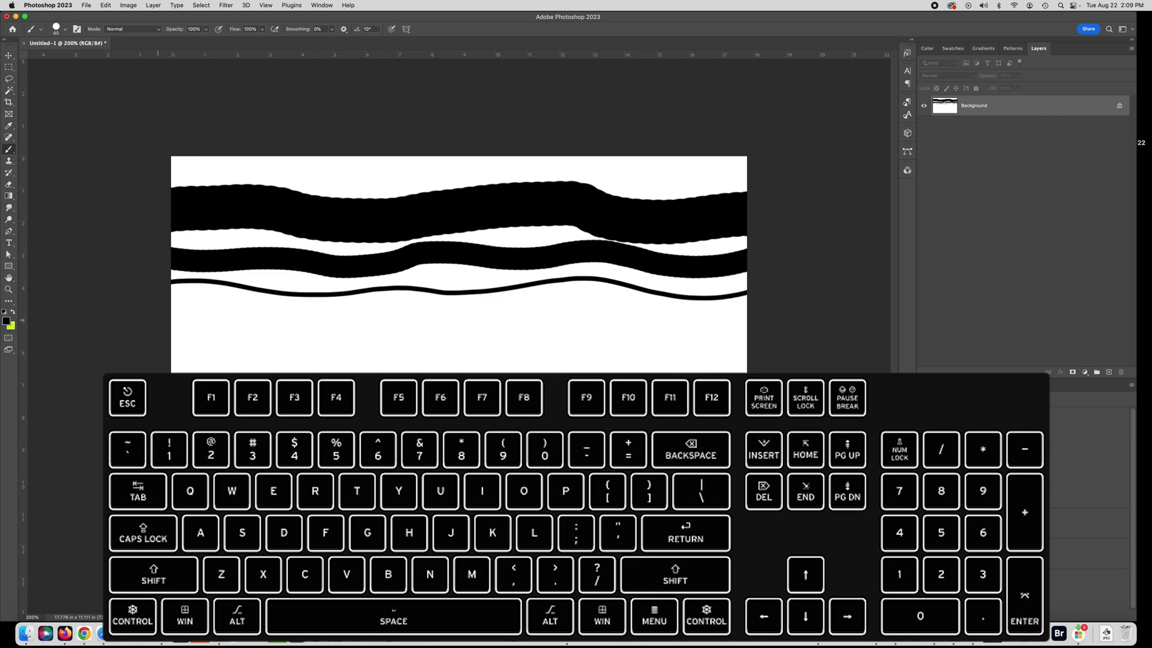
{"action": "mouse_move", "coordinate": [169, 324]}
{"action": "left_mouse_down"}
{"action": "mouse_move", "coordinate": [720, 326]}
{"action": "mouse_move", "coordinate": [784, 316]}
{"action": "left_mouse_up"}
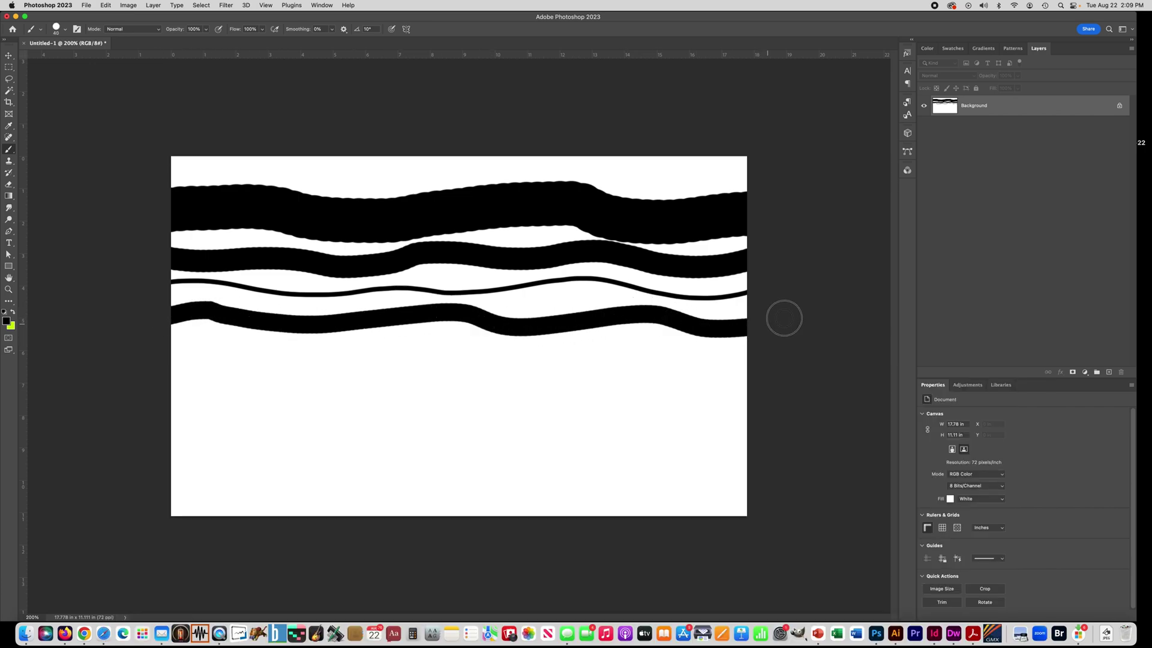
- Paint a very wide black wave across the lower canvas and a thin line near the bottom
{"action": "key", "text": "bracketright"}
{"action": "key", "text": "bracketright"}
{"action": "key", "text": "bracketright"}
{"action": "key", "text": "bracketright"}
{"action": "key", "text": "bracketright"}
{"action": "key", "text": "bracketright"}
{"action": "key", "text": "bracketright"}
{"action": "key", "text": "bracketright"}
{"action": "key", "text": "bracketright"}
{"action": "key", "text": "bracketright"}
{"action": "key", "text": "bracketright"}
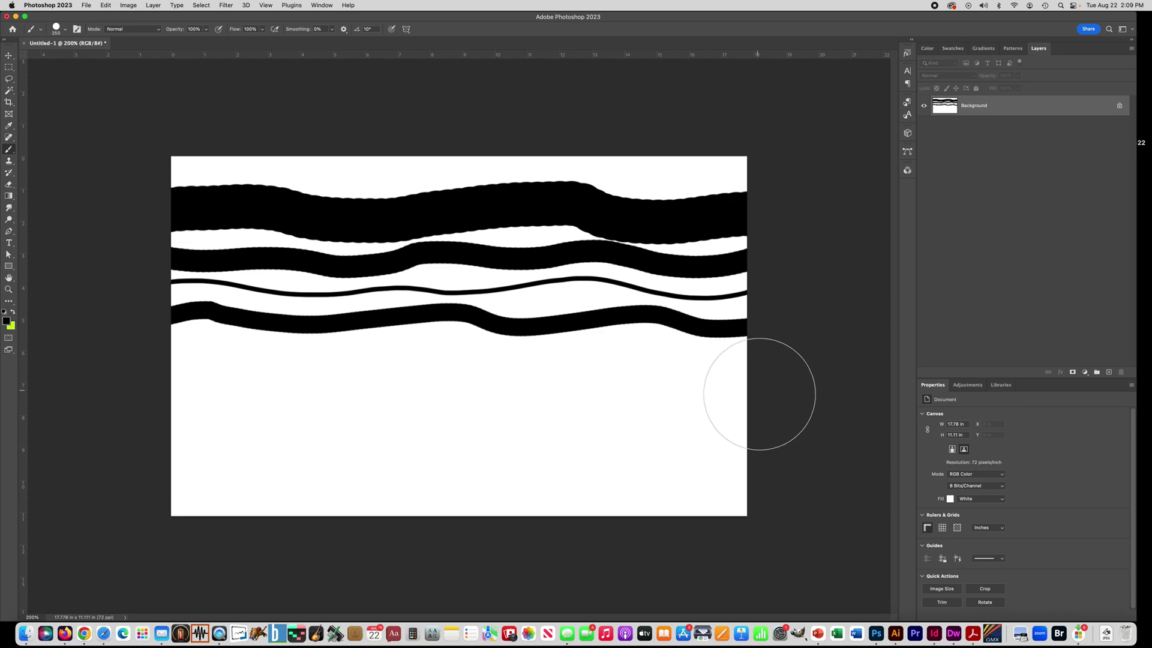
{"action": "left_click", "coordinate": [738, 406]}
{"action": "mouse_move", "coordinate": [717, 406]}
{"action": "left_mouse_down"}
{"action": "mouse_move", "coordinate": [640, 395]}
{"action": "mouse_move", "coordinate": [467, 421]}
{"action": "mouse_move", "coordinate": [373, 396]}
{"action": "mouse_move", "coordinate": [237, 407]}
{"action": "mouse_move", "coordinate": [180, 389]}
{"action": "mouse_move", "coordinate": [127, 394]}
{"action": "left_mouse_up"}
{"action": "key", "text": "bracketleft"}
{"action": "key", "text": "bracketleft"}
{"action": "key", "text": "bracketleft"}
{"action": "key", "text": "bracketleft"}
{"action": "key", "text": "bracketleft"}
{"action": "key", "text": "bracketleft"}
{"action": "key", "text": "bracketleft"}
{"action": "key", "text": "bracketleft"}
{"action": "key", "text": "bracketleft"}
{"action": "key", "text": "bracketleft"}
{"action": "key", "text": "bracketleft"}
{"action": "key", "text": "bracketleft"}
{"action": "key", "text": "bracketleft"}
{"action": "key", "text": "bracketleft"}
{"action": "key", "text": "bracketleft"}
{"action": "key", "text": "bracketleft"}
{"action": "key", "text": "bracketleft"}
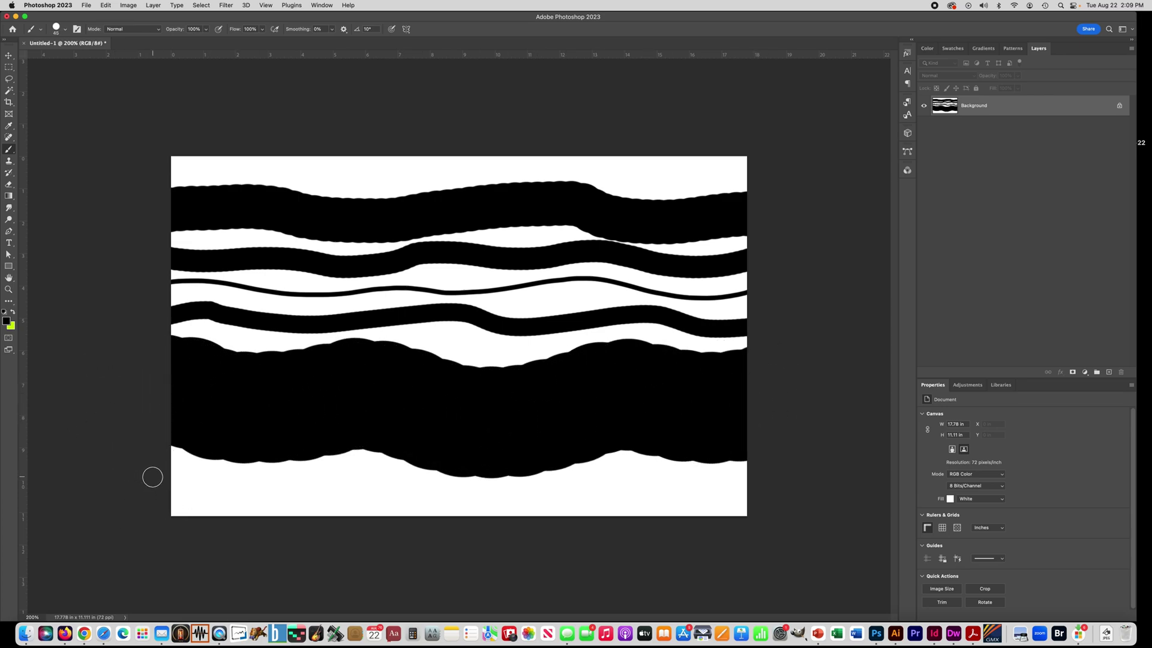
{"action": "left_click_drag", "start_coordinate": [183, 486], "coordinate": [776, 478]}
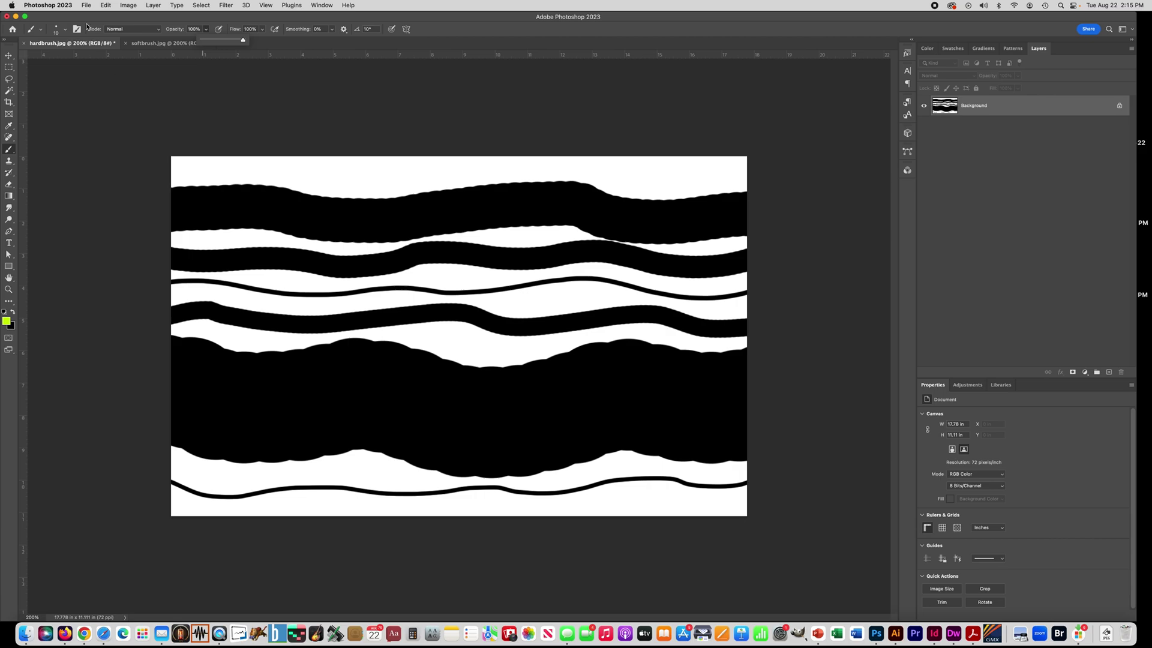
- Use a small 100% hardness brush to hand-letter the name in lime on the wide band
{"action": "left_click", "coordinate": [60, 32]}
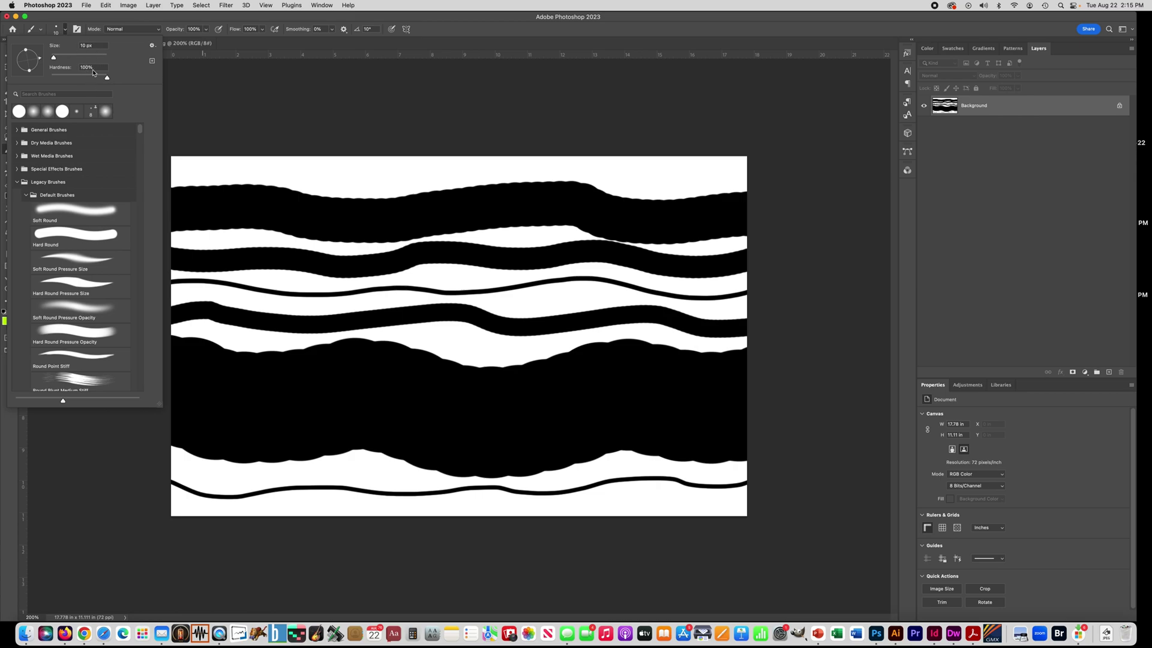
{"action": "left_click", "coordinate": [187, 44]}
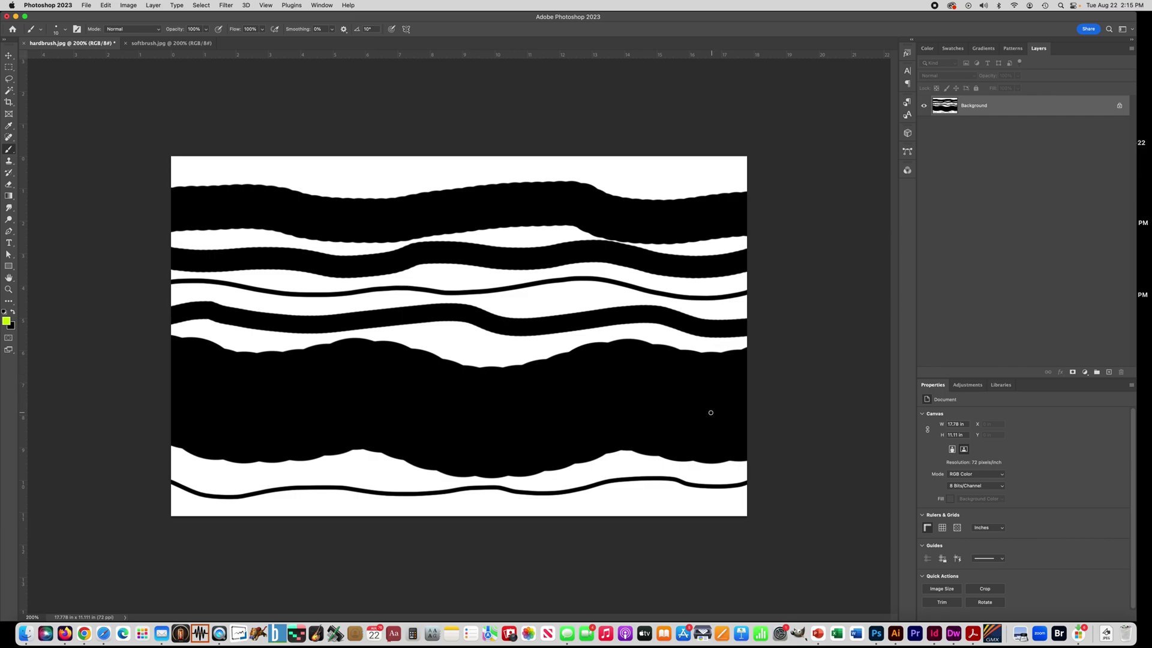
{"action": "mouse_move", "coordinate": [611, 438]}
{"action": "left_mouse_down"}
{"action": "mouse_move", "coordinate": [614, 413]}
{"action": "mouse_move", "coordinate": [625, 413]}
{"action": "mouse_move", "coordinate": [626, 438]}
{"action": "mouse_move", "coordinate": [642, 424]}
{"action": "mouse_move", "coordinate": [643, 438]}
{"action": "mouse_move", "coordinate": [680, 435]}
{"action": "mouse_move", "coordinate": [667, 422]}
{"action": "mouse_move", "coordinate": [681, 443]}
{"action": "mouse_move", "coordinate": [697, 431]}
{"action": "mouse_move", "coordinate": [699, 450]}
{"action": "mouse_move", "coordinate": [727, 434]}
{"action": "mouse_move", "coordinate": [729, 447]}
{"action": "left_mouse_up"}
{"action": "left_click", "coordinate": [703, 443]}
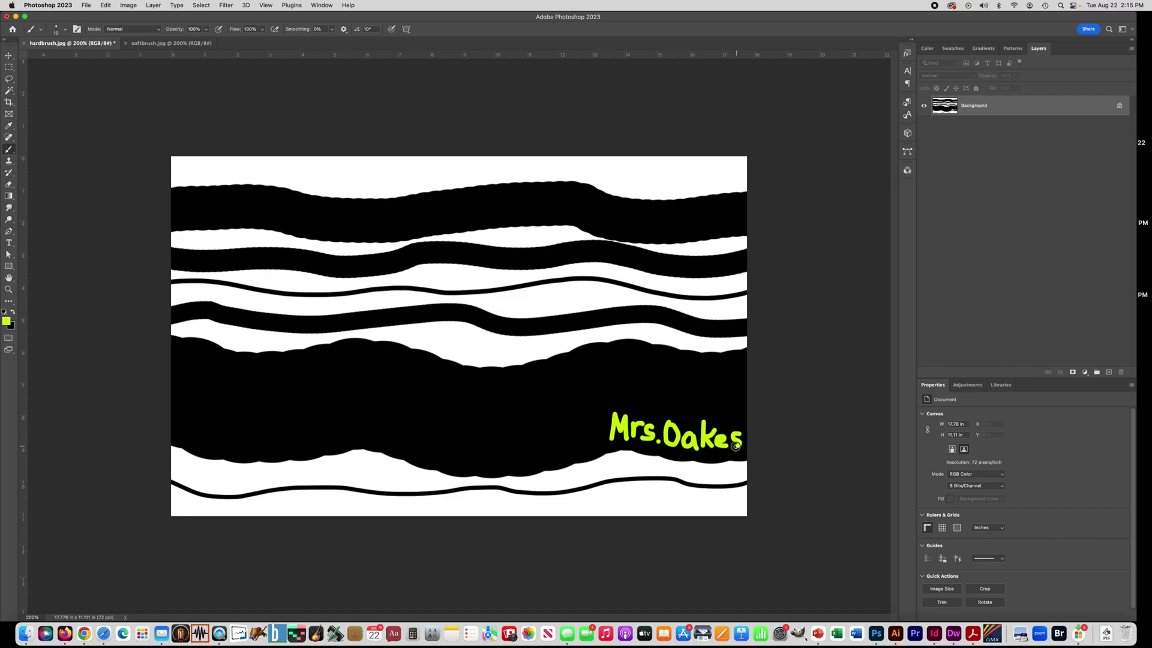
{"action": "left_click", "coordinate": [86, 5]}
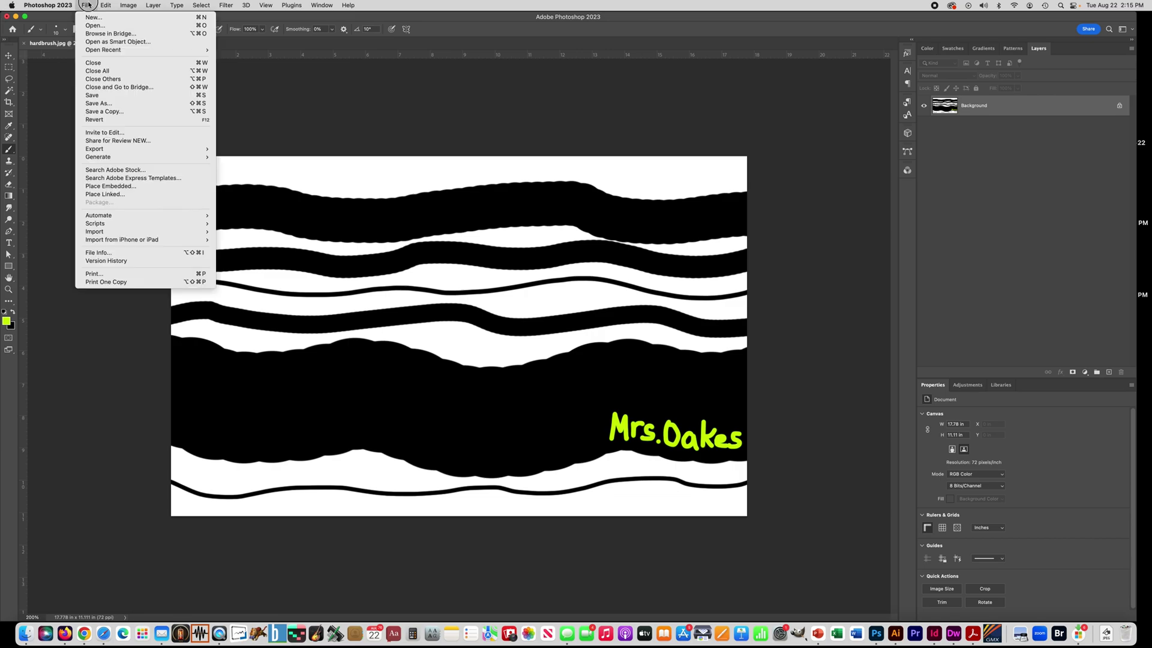
- Save the artwork as JPEG hardbrush.jpg, replacing the existing file and accepting the JPEG options
{"action": "left_click", "coordinate": [97, 104]}
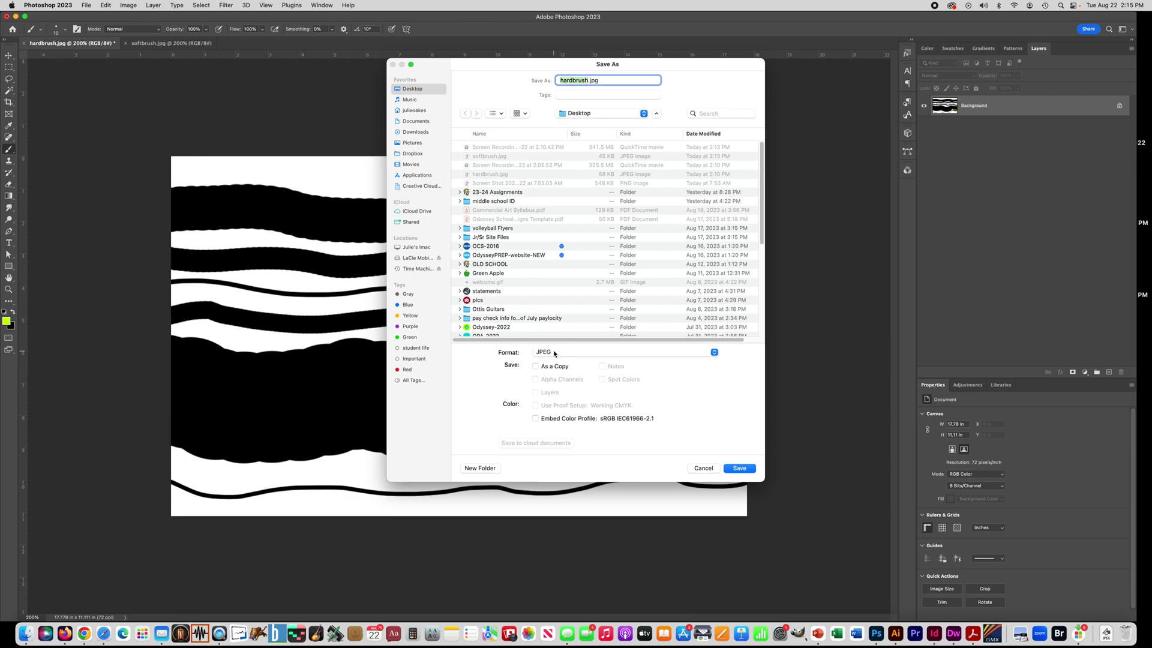
{"action": "left_click", "coordinate": [554, 353]}
{"action": "left_click", "coordinate": [573, 90]}
{"action": "left_click", "coordinate": [744, 470]}
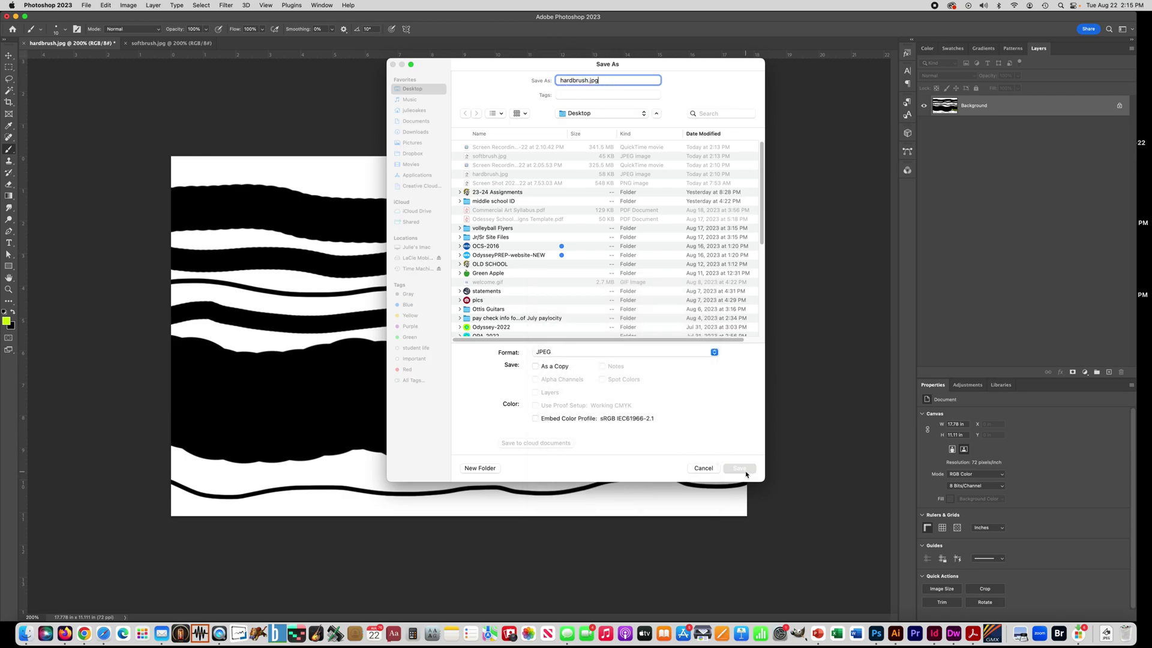
{"action": "left_click", "coordinate": [595, 314]}
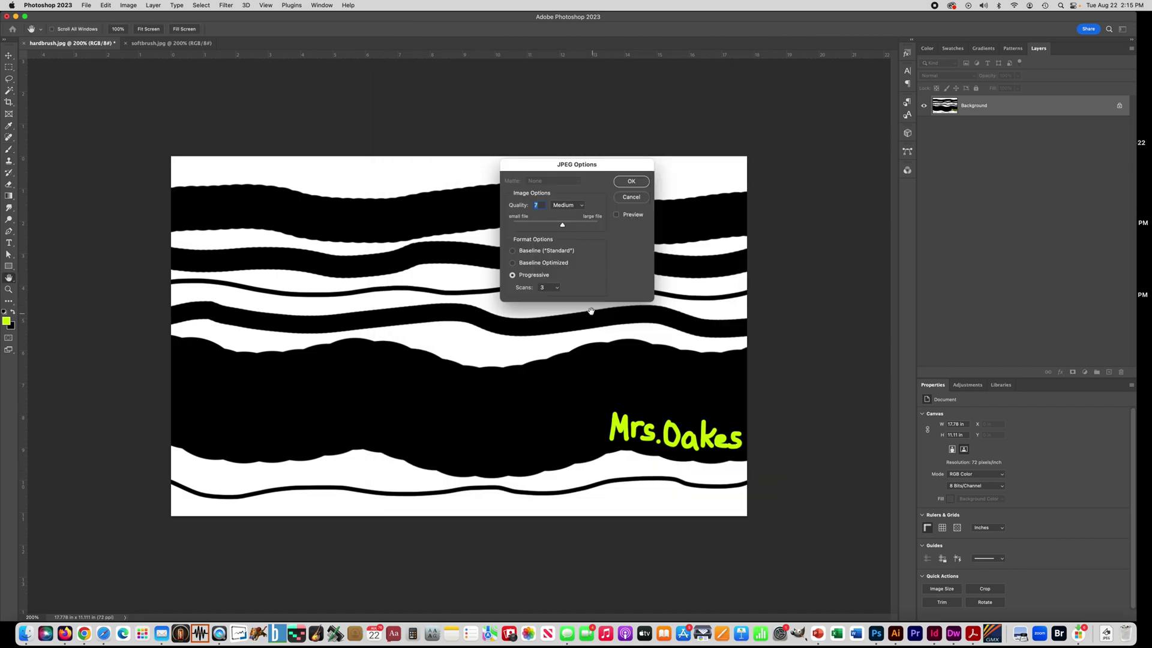
{"action": "left_click", "coordinate": [624, 186]}
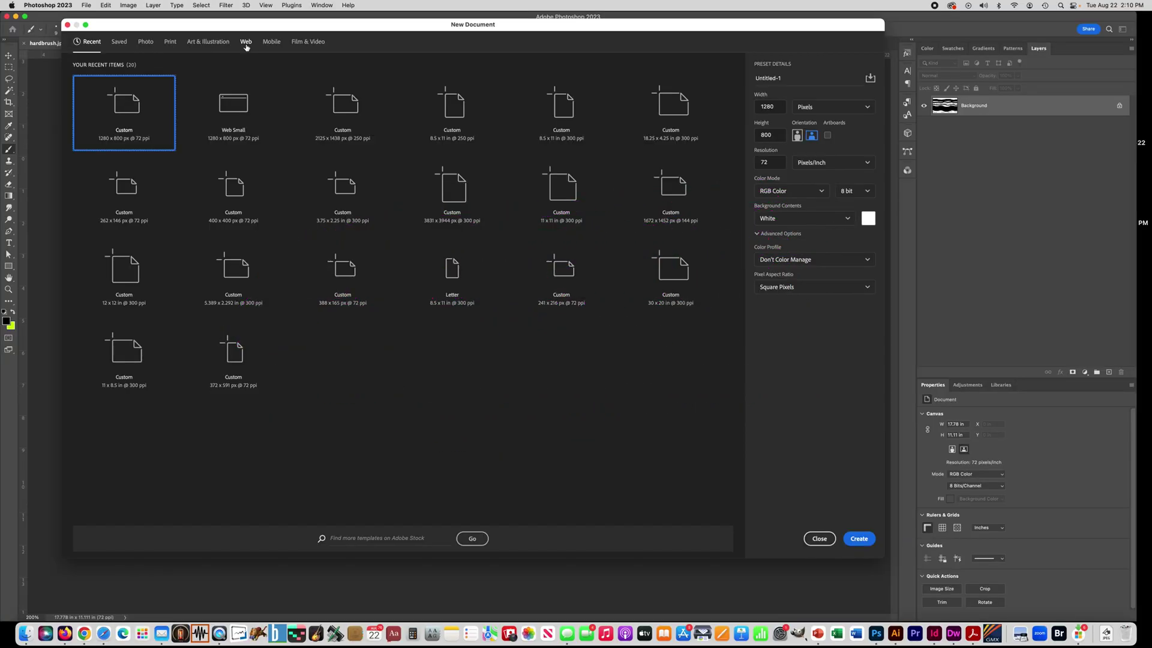
- Create another Web Small 1280 × 800 px document with artboards off
{"action": "left_click", "coordinate": [245, 42]}
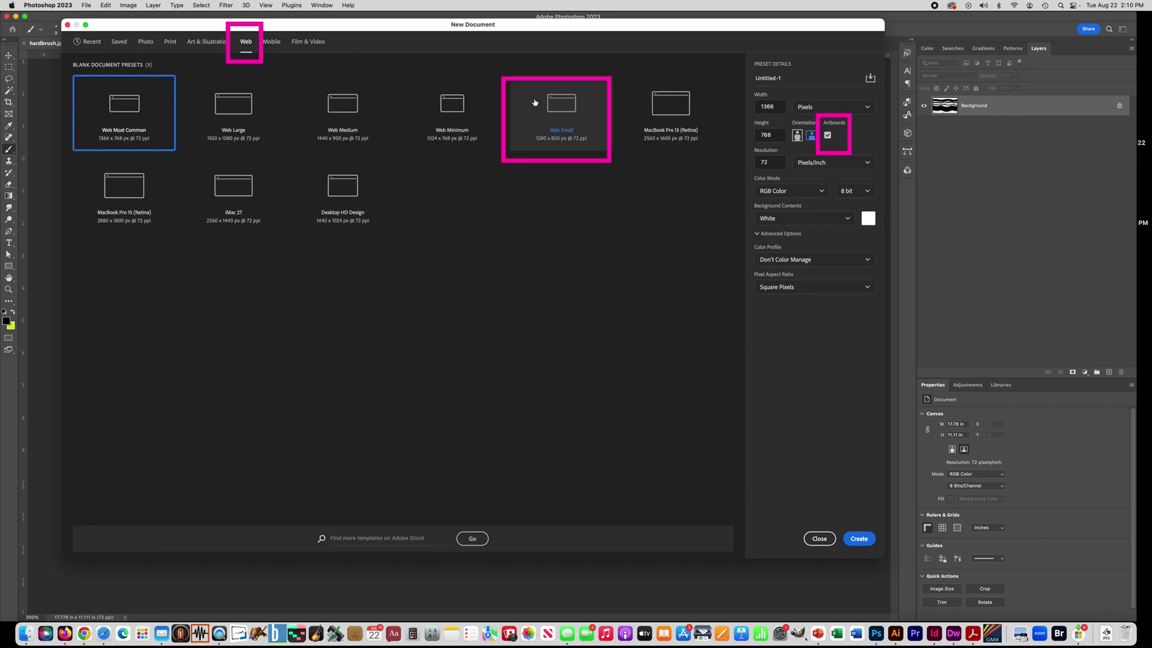
{"action": "left_click", "coordinate": [559, 117]}
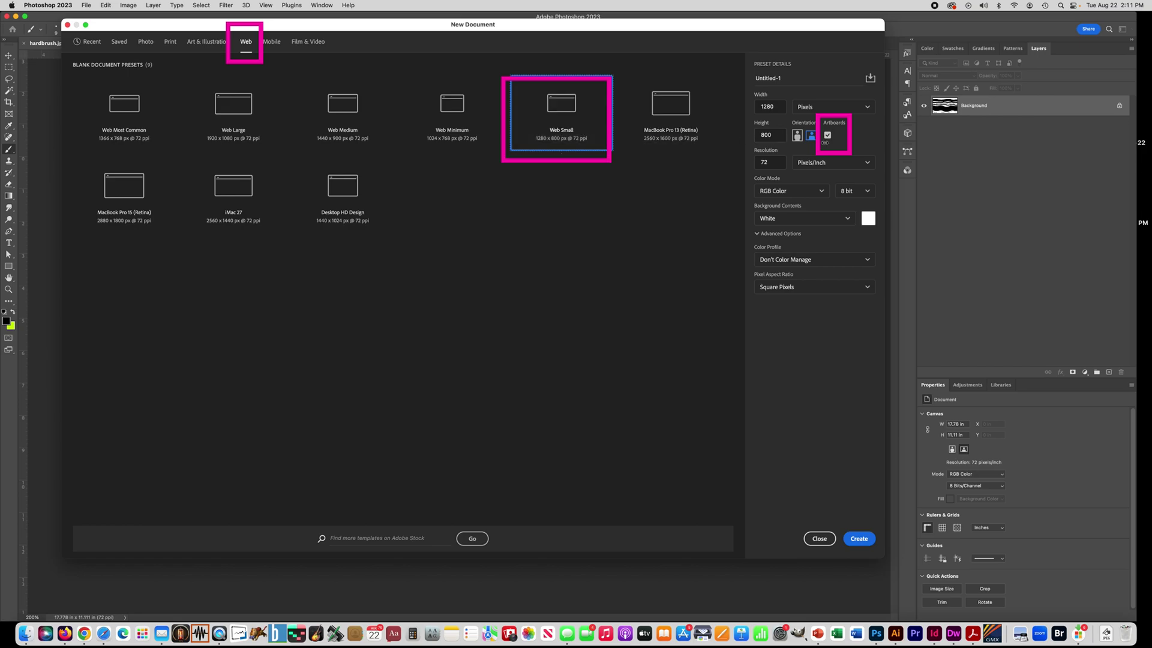
{"action": "left_click", "coordinate": [826, 134]}
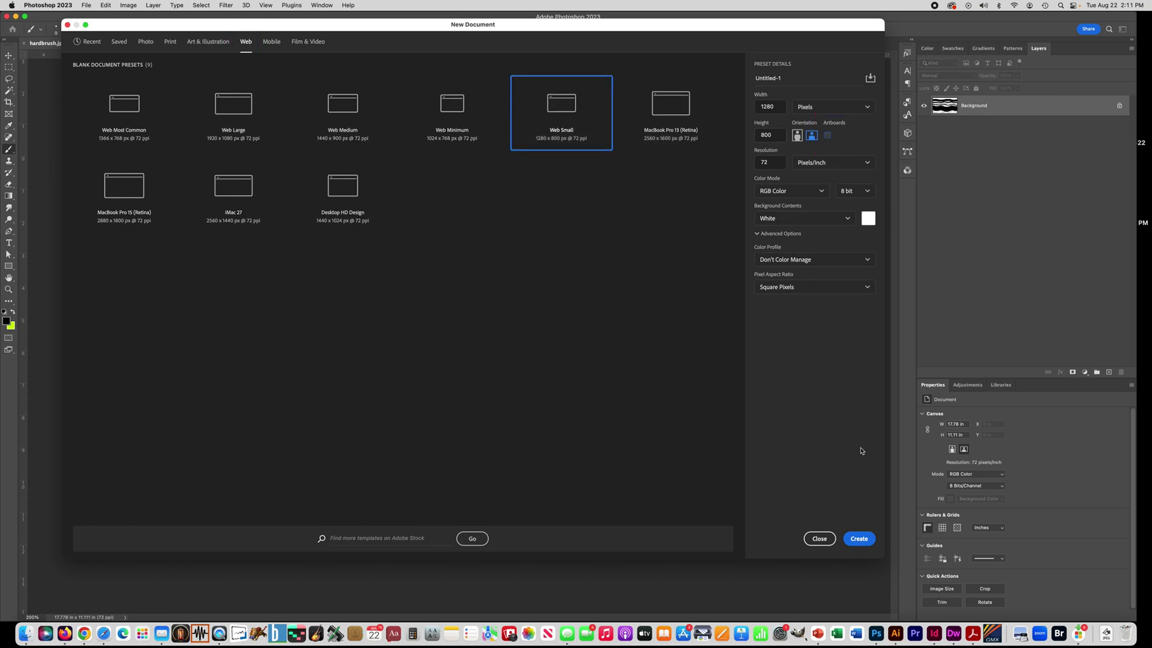
{"action": "left_click", "coordinate": [860, 538]}
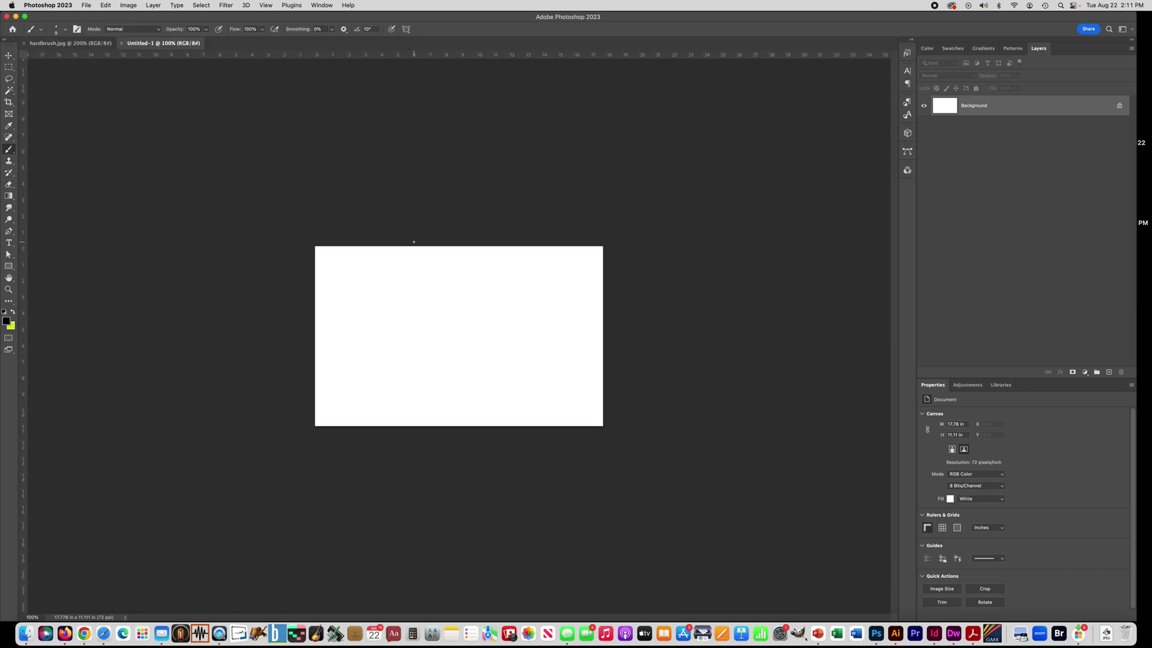
- Zoom to 200%, set a 100 px brush at 0% hardness, and paint a soft black wave across the top
{"action": "key", "text": "super+equal"}
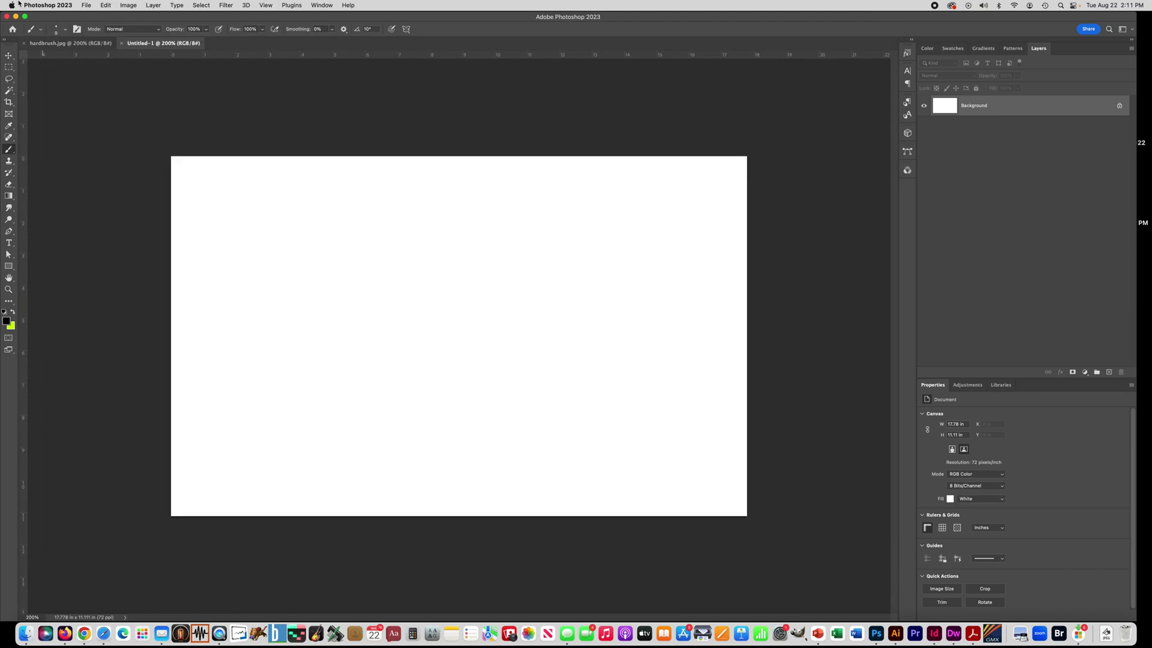
{"action": "left_click", "coordinate": [56, 29]}
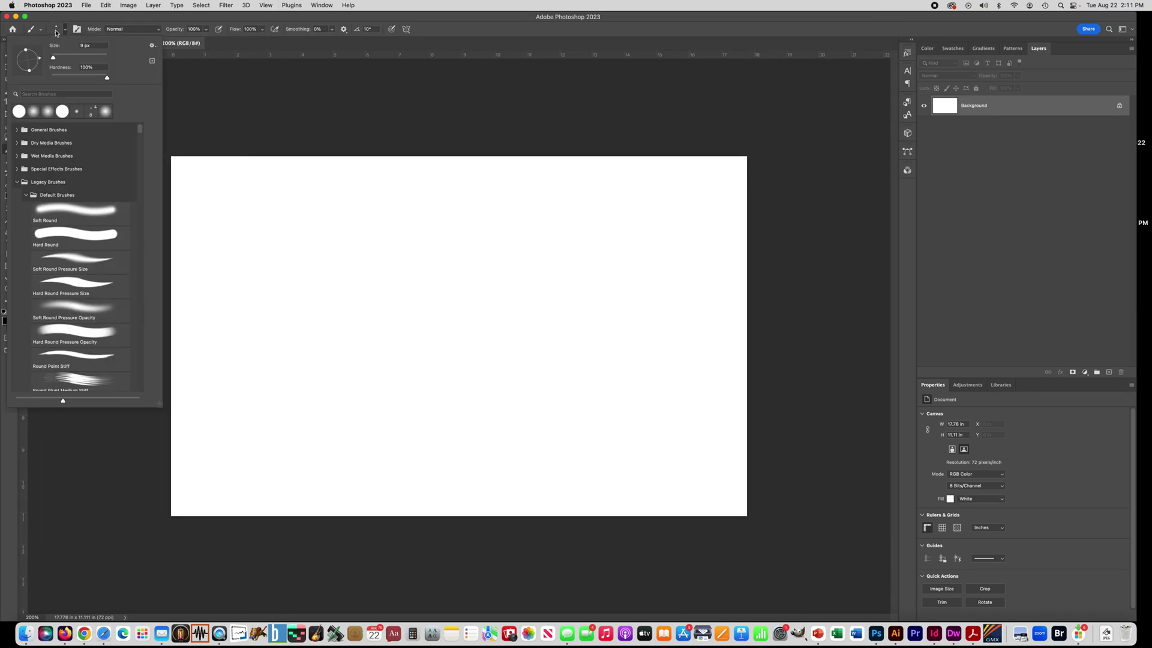
{"action": "left_click", "coordinate": [85, 46]}
{"action": "type", "text": "100"}
{"action": "left_click_drag", "start_coordinate": [105, 77], "coordinate": [50, 77]}
{"action": "left_click", "coordinate": [226, 82]}
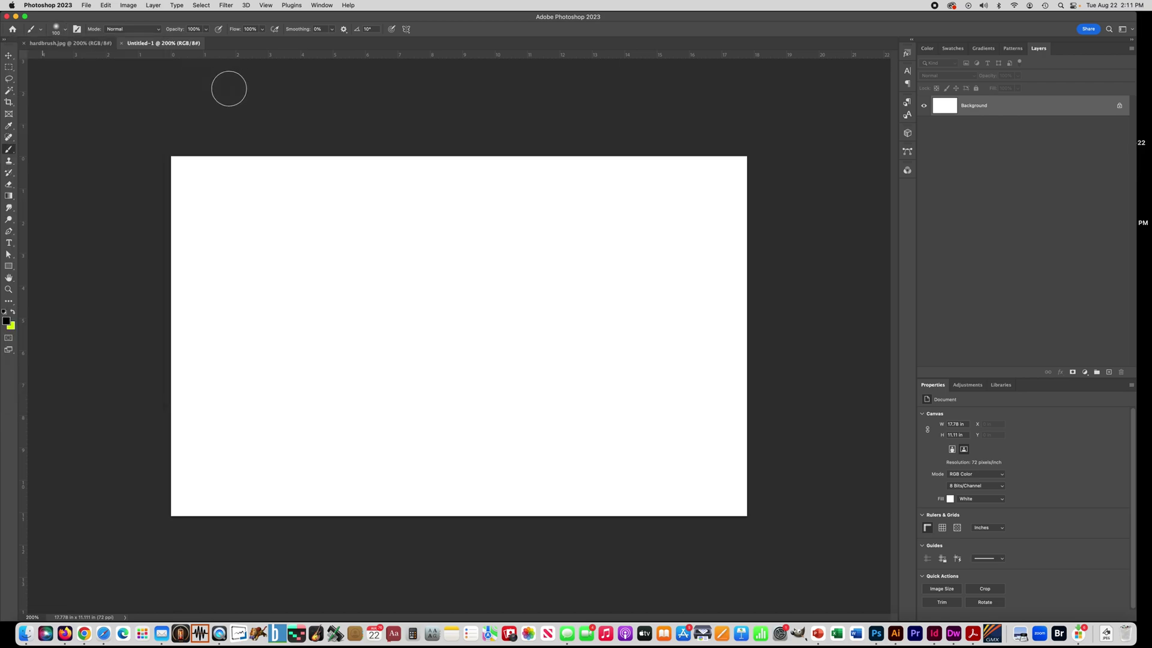
{"action": "mouse_move", "coordinate": [147, 210]}
{"action": "left_mouse_down"}
{"action": "mouse_move", "coordinate": [206, 199]}
{"action": "mouse_move", "coordinate": [282, 216]}
{"action": "mouse_move", "coordinate": [507, 201]}
{"action": "mouse_move", "coordinate": [592, 216]}
{"action": "mouse_move", "coordinate": [766, 208]}
{"action": "left_mouse_up"}
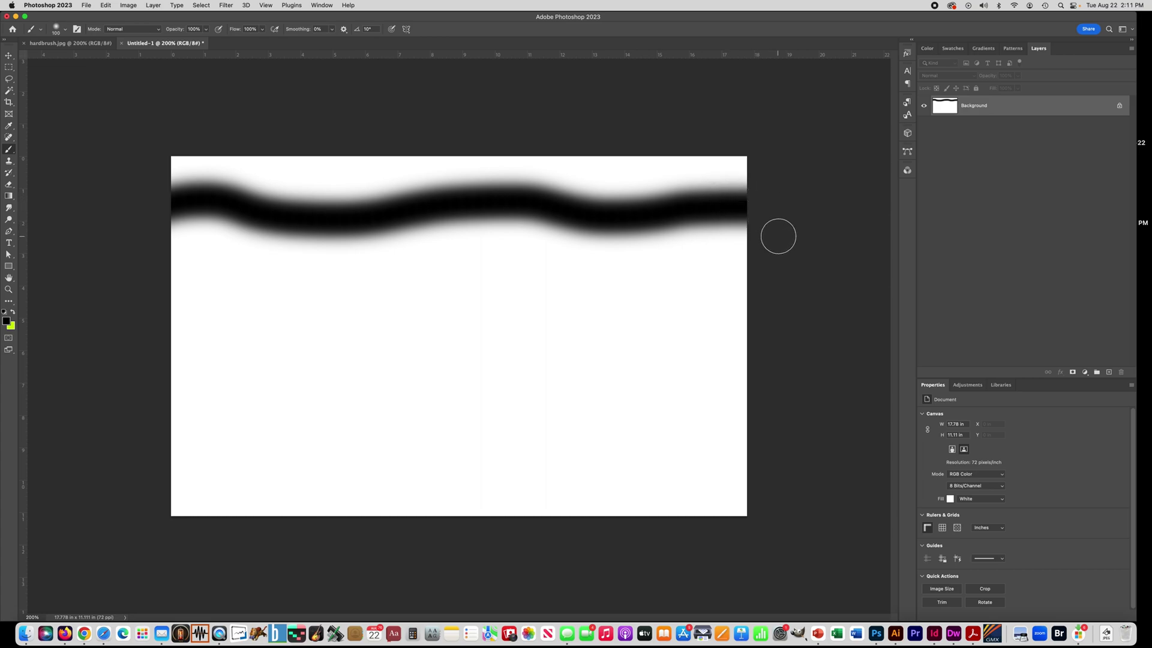
- Enlarge the brush to 800 px, paint a broad soft black band low, then wash lime over the top
{"action": "key", "text": "bracketright"}
{"action": "key", "text": "bracketright"}
{"action": "key", "text": "bracketright"}
{"action": "key", "text": "bracketright"}
{"action": "key", "text": "bracketright"}
{"action": "key", "text": "bracketright"}
{"action": "key", "text": "bracketright"}
{"action": "key", "text": "bracketright"}
{"action": "key", "text": "bracketright"}
{"action": "key", "text": "bracketright"}
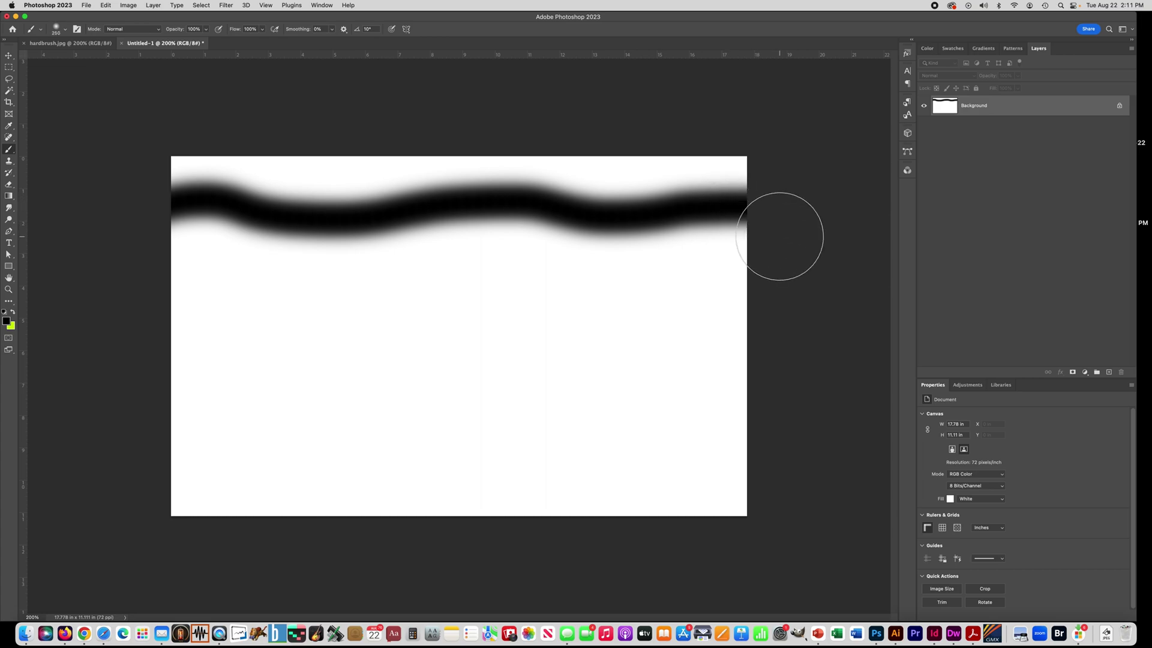
{"action": "key", "text": "bracketright"}
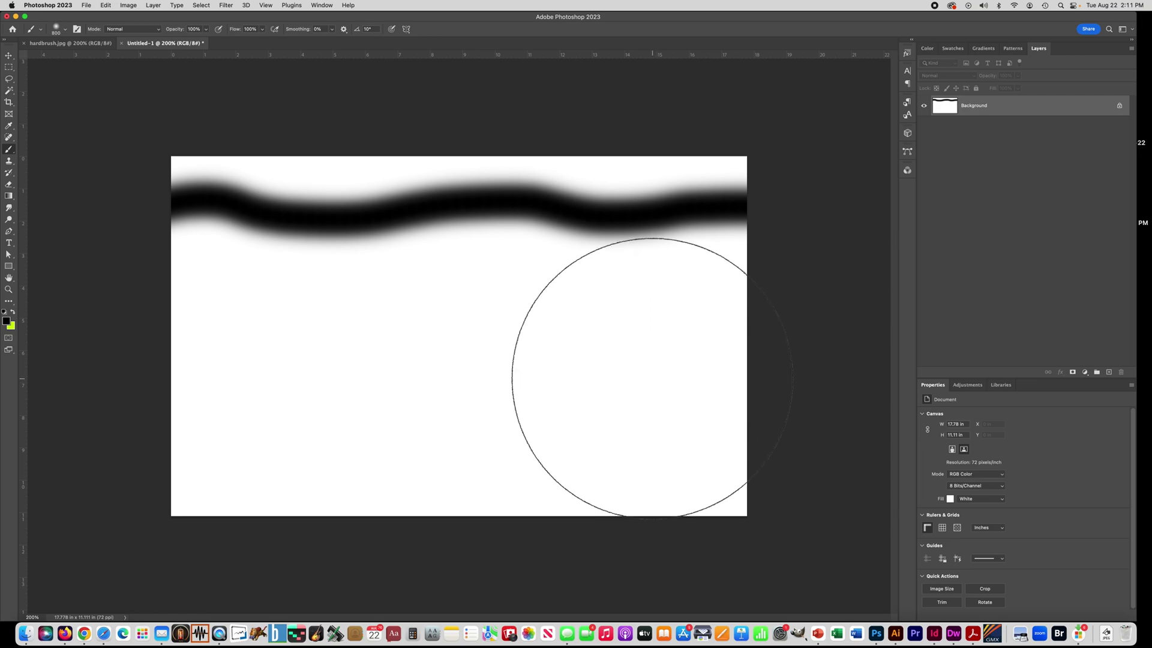
{"action": "mouse_move", "coordinate": [744, 445]}
{"action": "left_mouse_down"}
{"action": "mouse_move", "coordinate": [352, 450]}
{"action": "mouse_move", "coordinate": [178, 471]}
{"action": "mouse_move", "coordinate": [758, 502]}
{"action": "mouse_move", "coordinate": [270, 510]}
{"action": "left_mouse_up"}
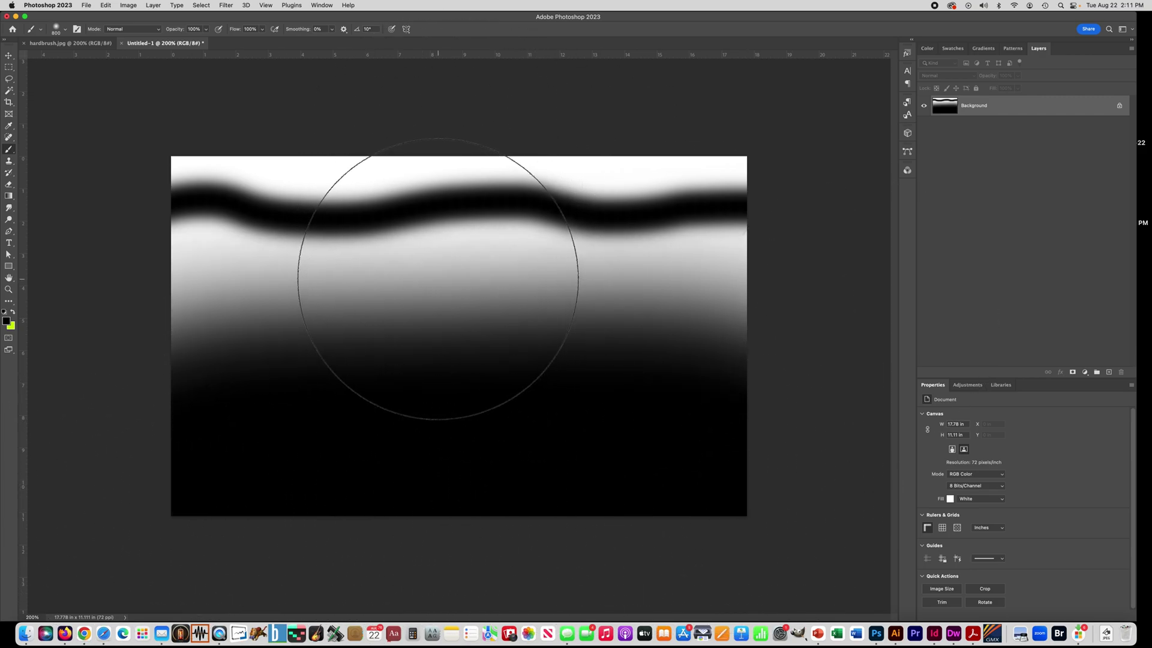
{"action": "left_click", "coordinate": [12, 312]}
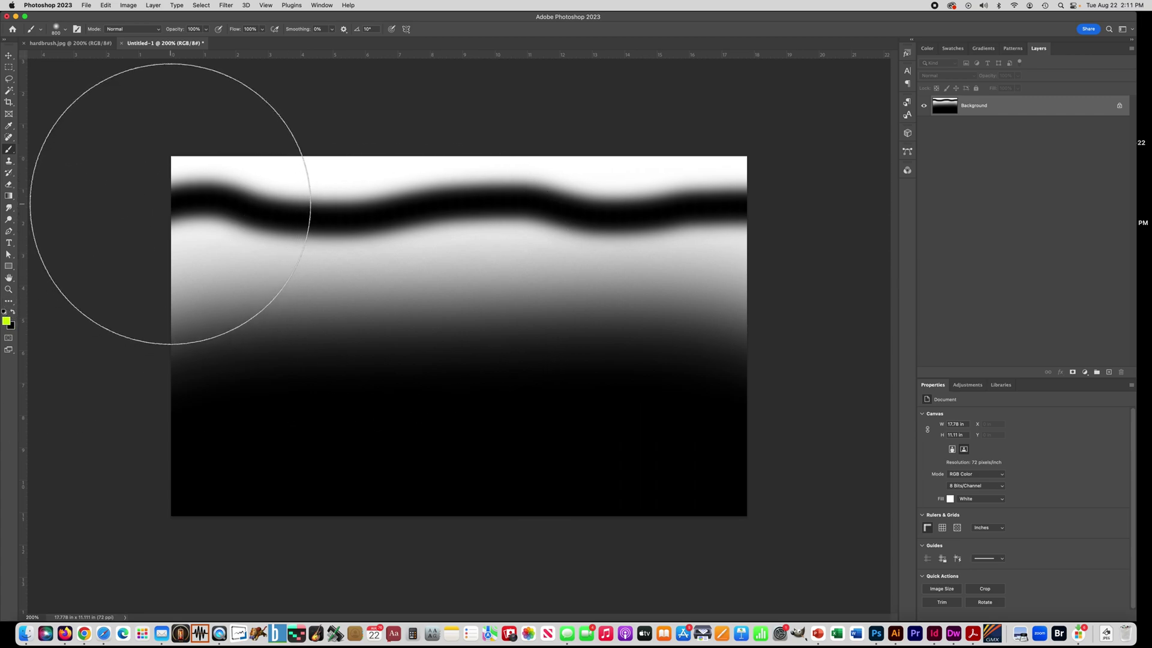
{"action": "left_click_drag", "start_coordinate": [173, 207], "coordinate": [741, 205]}
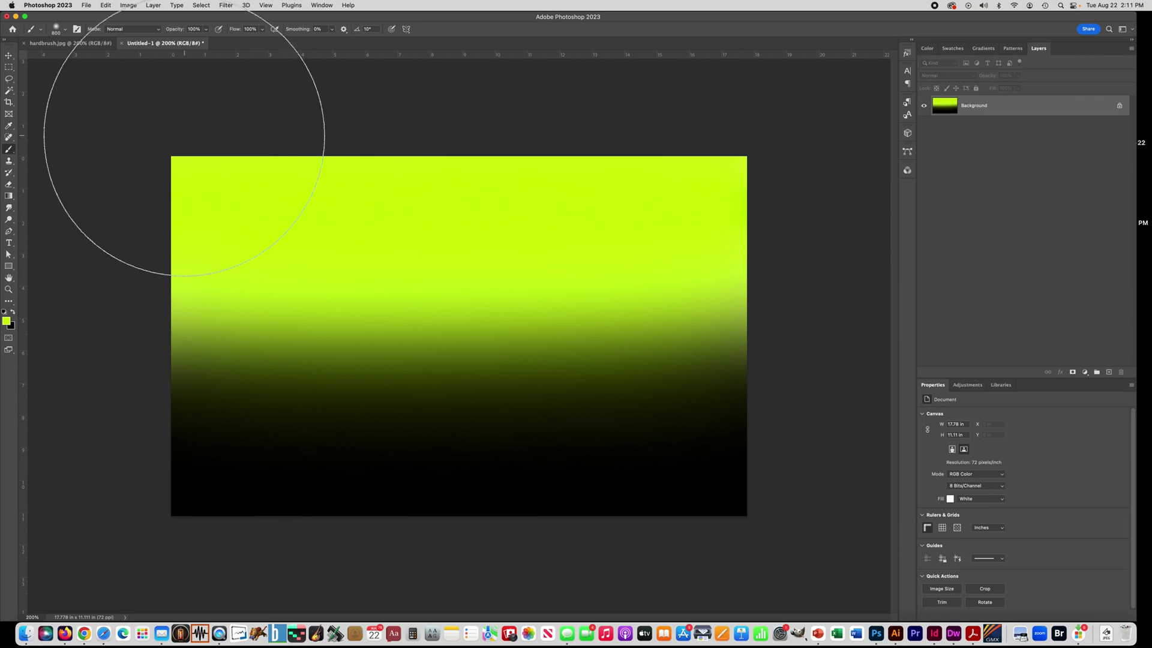
- Paint soft black strokes along the top and a large soft lime stroke across the middle
{"action": "key", "text": "bracketleft"}
{"action": "key", "text": "bracketleft"}
{"action": "key", "text": "bracketleft"}
{"action": "key", "text": "bracketleft"}
{"action": "key", "text": "bracketleft"}
{"action": "key", "text": "bracketleft"}
{"action": "key", "text": "bracketleft"}
{"action": "key", "text": "bracketleft"}
{"action": "key", "text": "bracketleft"}
{"action": "key", "text": "bracketleft"}
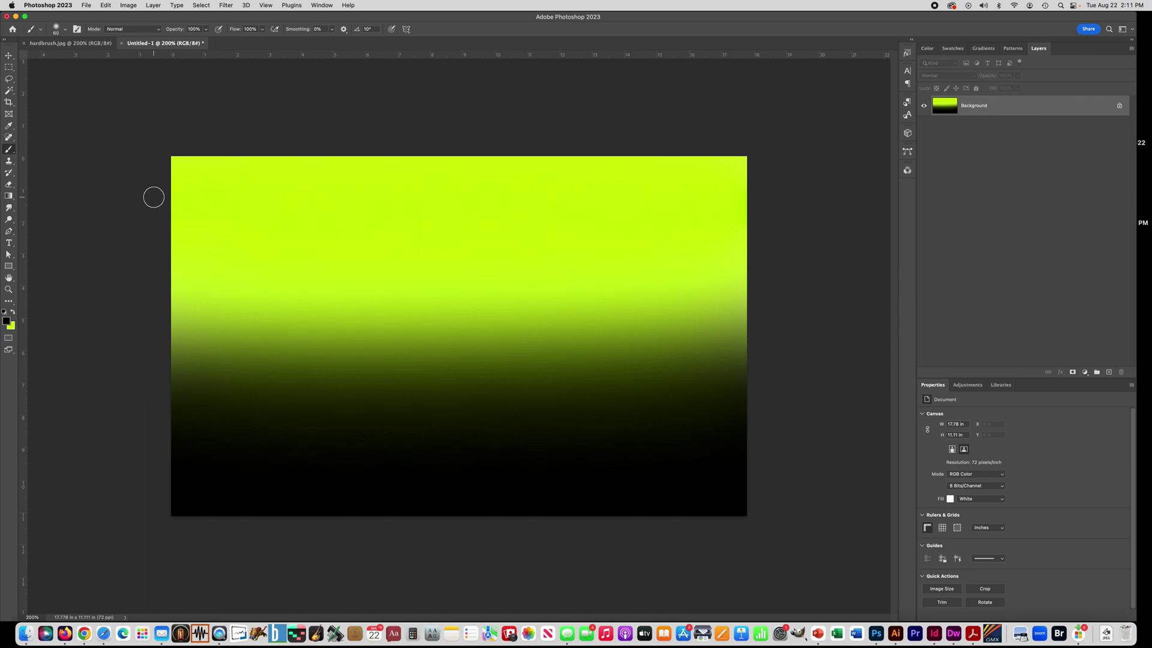
{"action": "left_click_drag", "start_coordinate": [155, 196], "coordinate": [742, 201]}
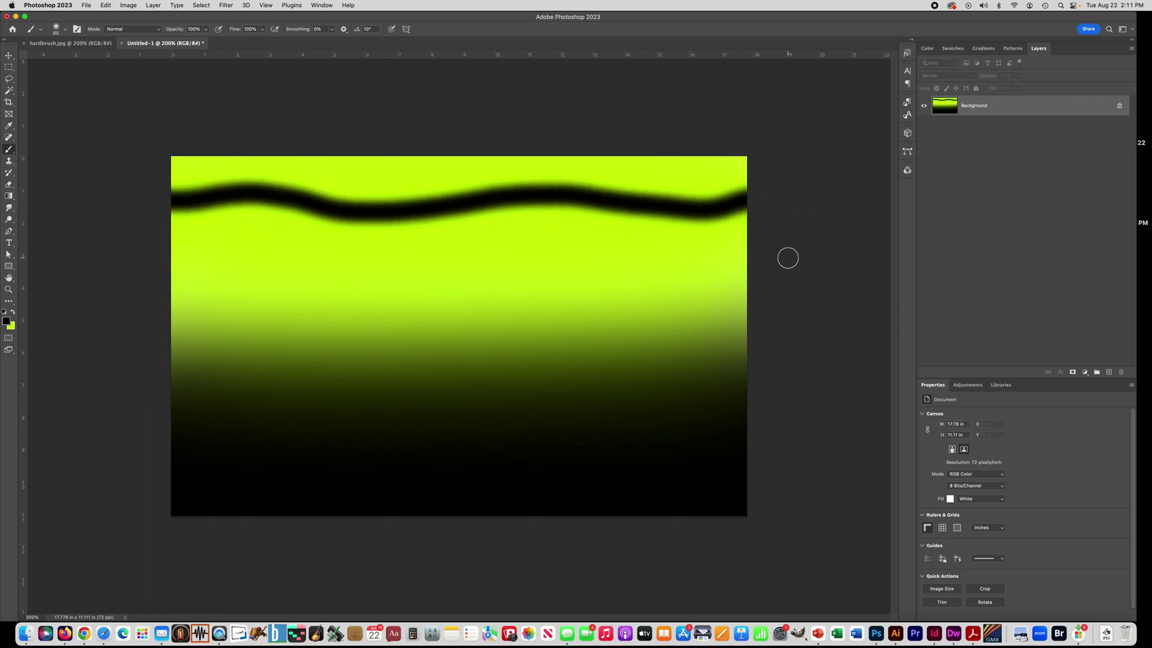
{"action": "key", "text": "bracketright"}
{"action": "key", "text": "bracketright"}
{"action": "key", "text": "bracketright"}
{"action": "key", "text": "bracketright"}
{"action": "key", "text": "bracketright"}
{"action": "key", "text": "bracketright"}
{"action": "key", "text": "bracketright"}
{"action": "key", "text": "bracketright"}
{"action": "key", "text": "bracketright"}
{"action": "key", "text": "bracketright"}
{"action": "key", "text": "bracketright"}
{"action": "key", "text": "bracketright"}
{"action": "key", "text": "bracketright"}
{"action": "key", "text": "bracketright"}
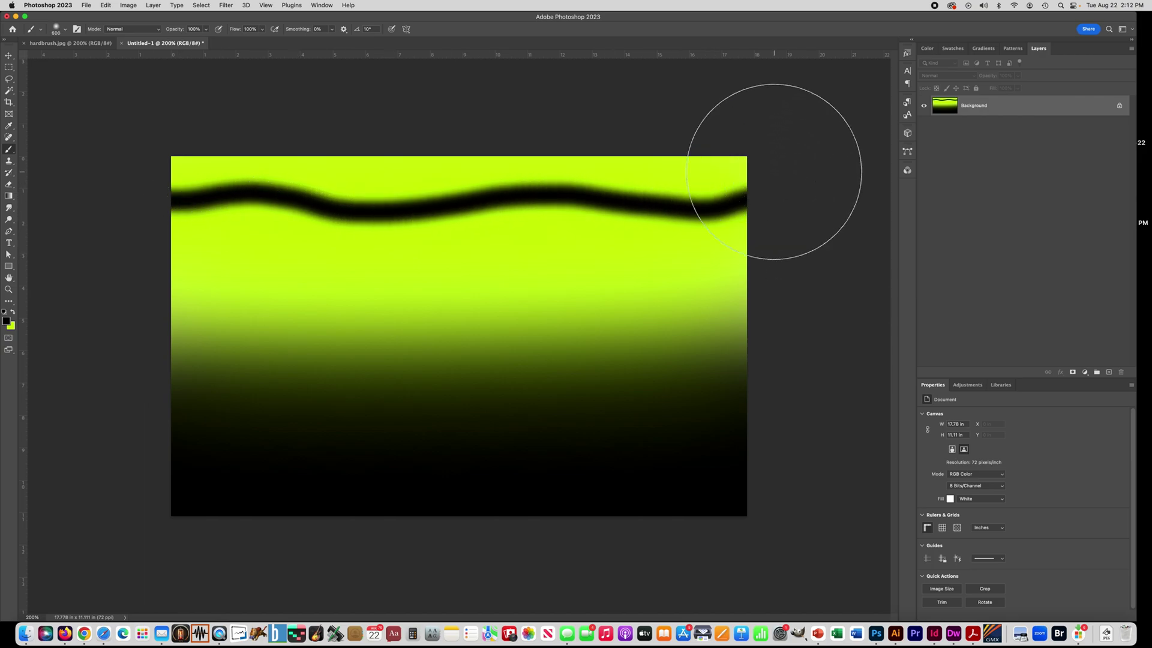
{"action": "mouse_move", "coordinate": [763, 180]}
{"action": "left_mouse_down"}
{"action": "mouse_move", "coordinate": [644, 156]}
{"action": "mouse_move", "coordinate": [117, 153]}
{"action": "mouse_move", "coordinate": [426, 166]}
{"action": "mouse_move", "coordinate": [920, 136]}
{"action": "left_mouse_up"}
{"action": "left_click", "coordinate": [12, 311]}
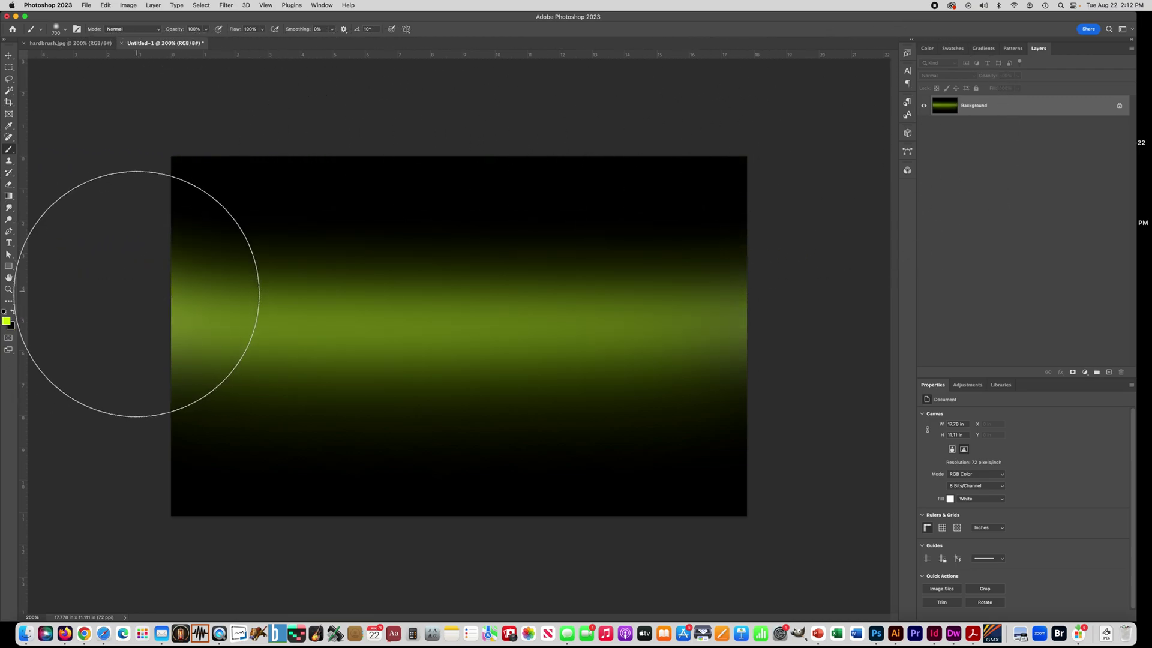
{"action": "left_click_drag", "start_coordinate": [142, 354], "coordinate": [798, 328]}
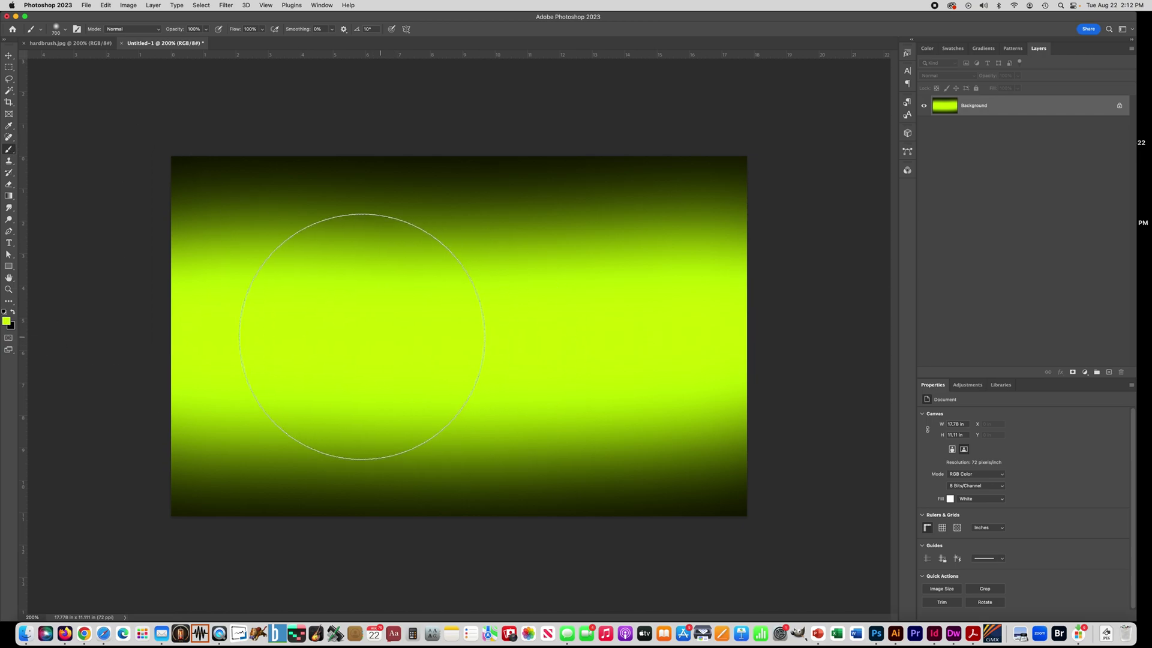
- Switch to black and set the brush to 100 px size with 100% hardness
{"action": "left_click", "coordinate": [14, 311]}
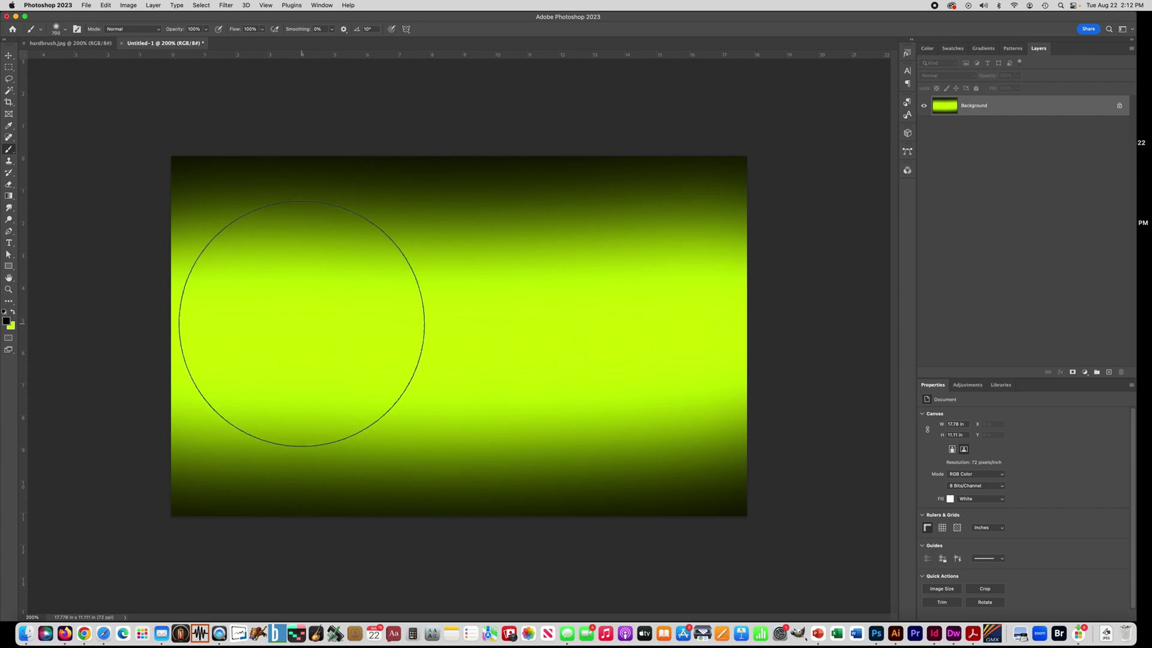
{"action": "key", "text": "bracketleft"}
{"action": "key", "text": "bracketleft"}
{"action": "key", "text": "bracketleft"}
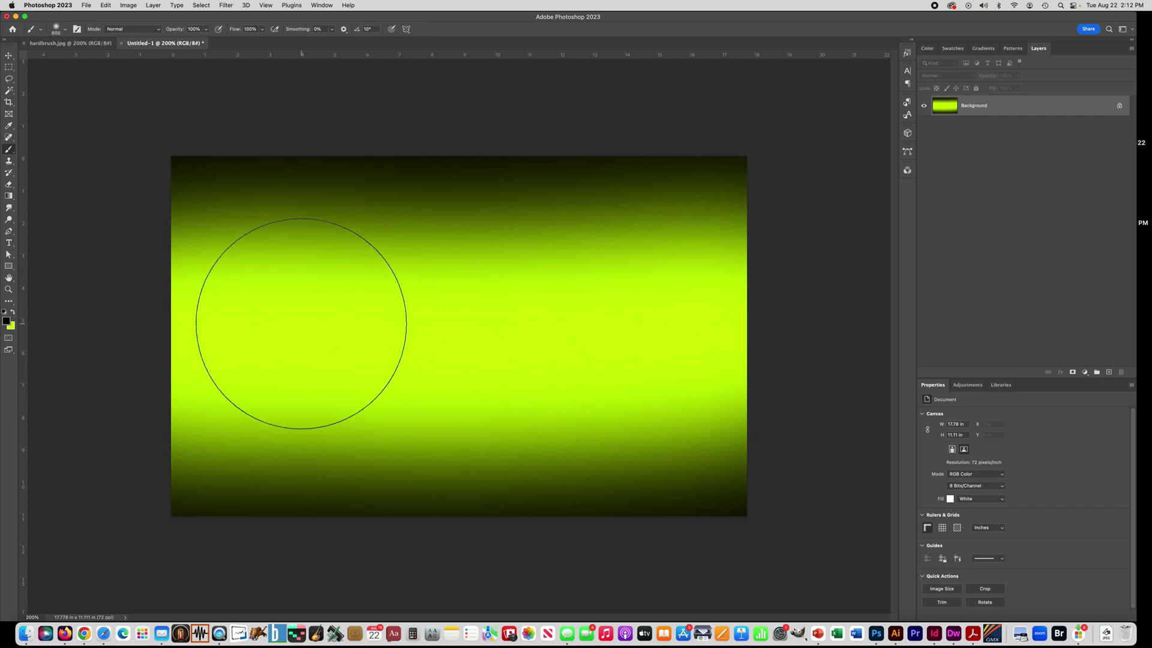
{"action": "left_click", "coordinate": [56, 30]}
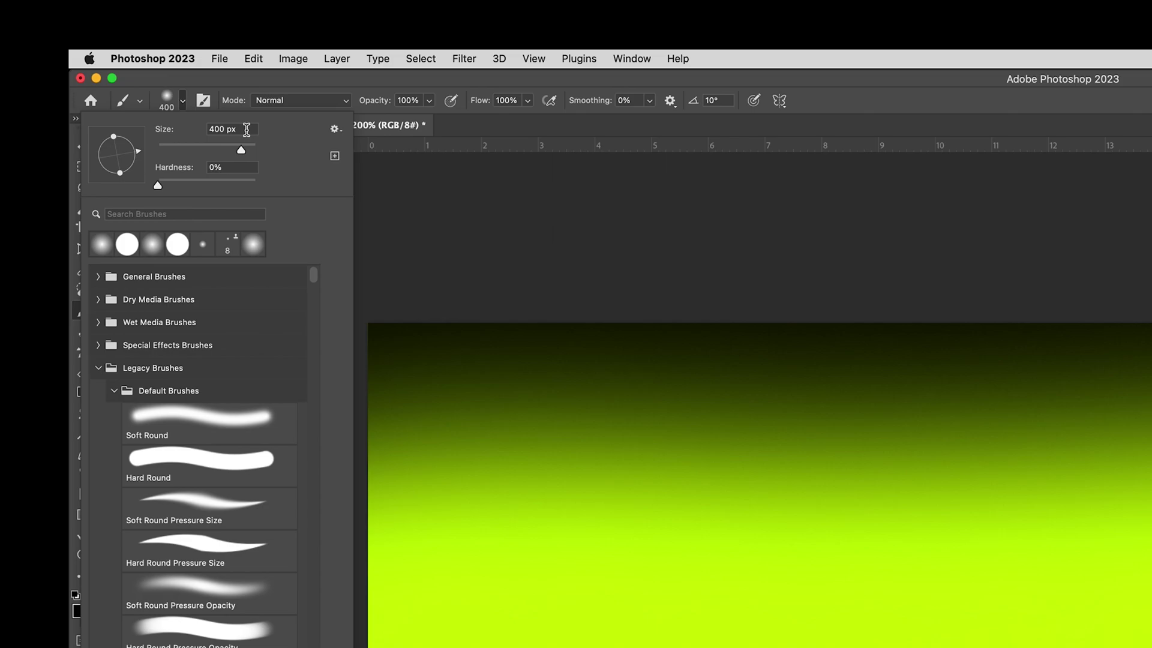
{"action": "left_click", "coordinate": [101, 45]}
{"action": "type", "text": "100"}
{"action": "left_click", "coordinate": [223, 168]}
{"action": "type", "text": "100"}
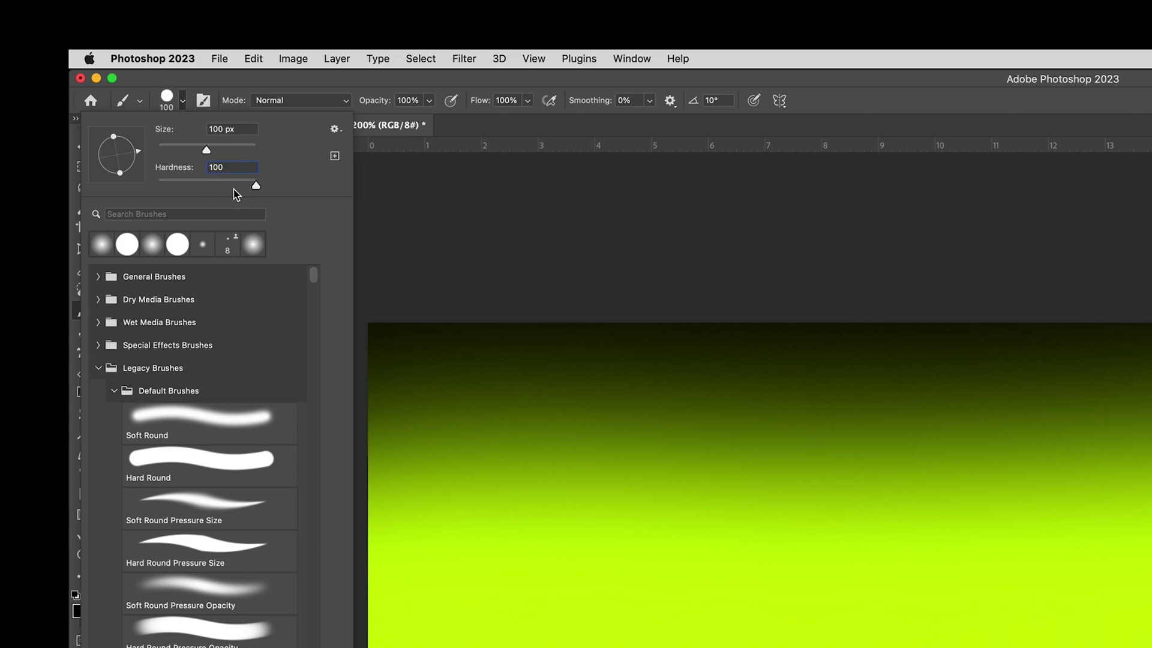
{"action": "left_click", "coordinate": [553, 234]}
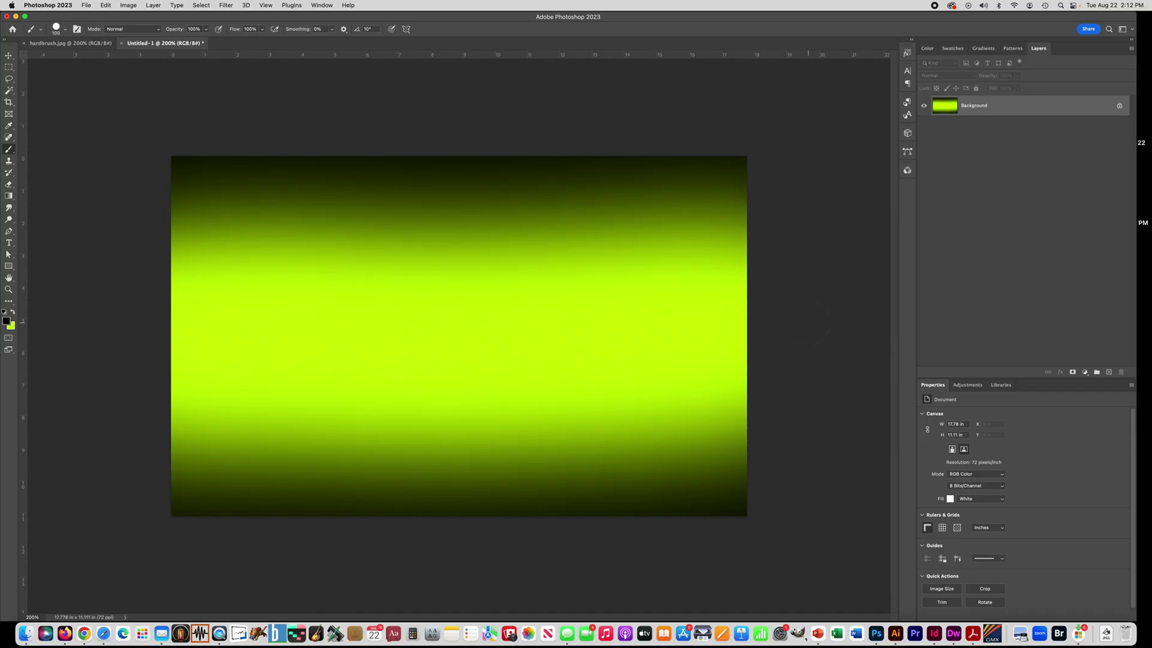
- Paint a hard black wavy band across the middle, a 50% opacity band above, and a 10% band below
{"action": "left_click_drag", "start_coordinate": [768, 321], "coordinate": [162, 317]}
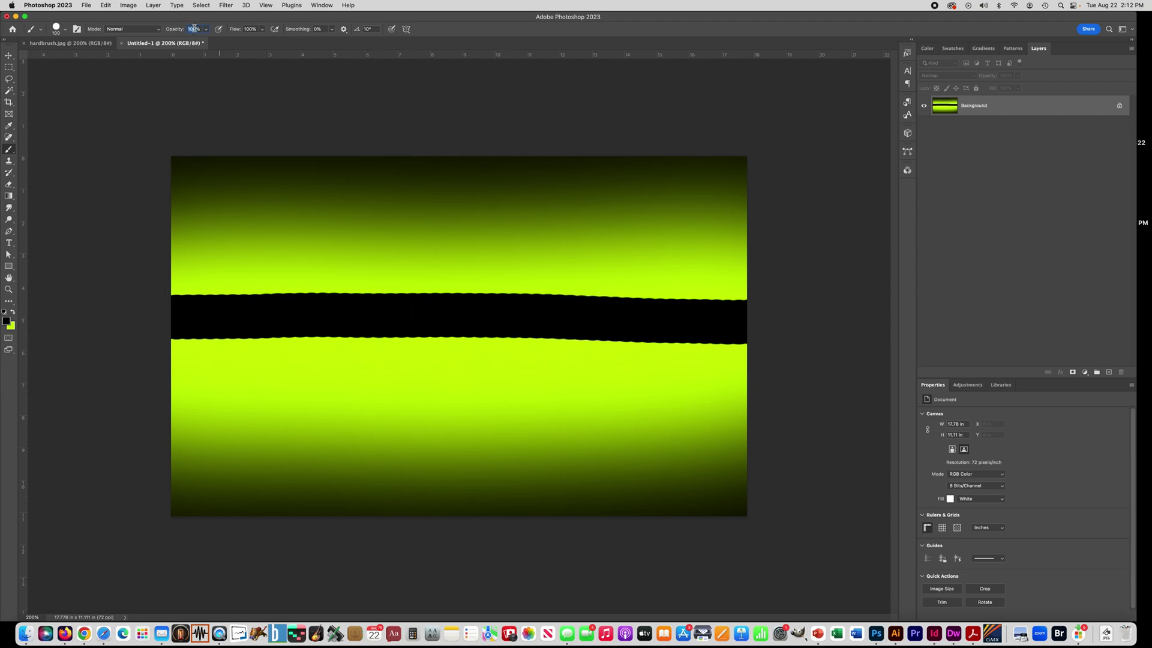
{"action": "type", "text": "50"}
{"action": "key", "text": "Return"}
{"action": "left_click_drag", "start_coordinate": [118, 236], "coordinate": [760, 234]}
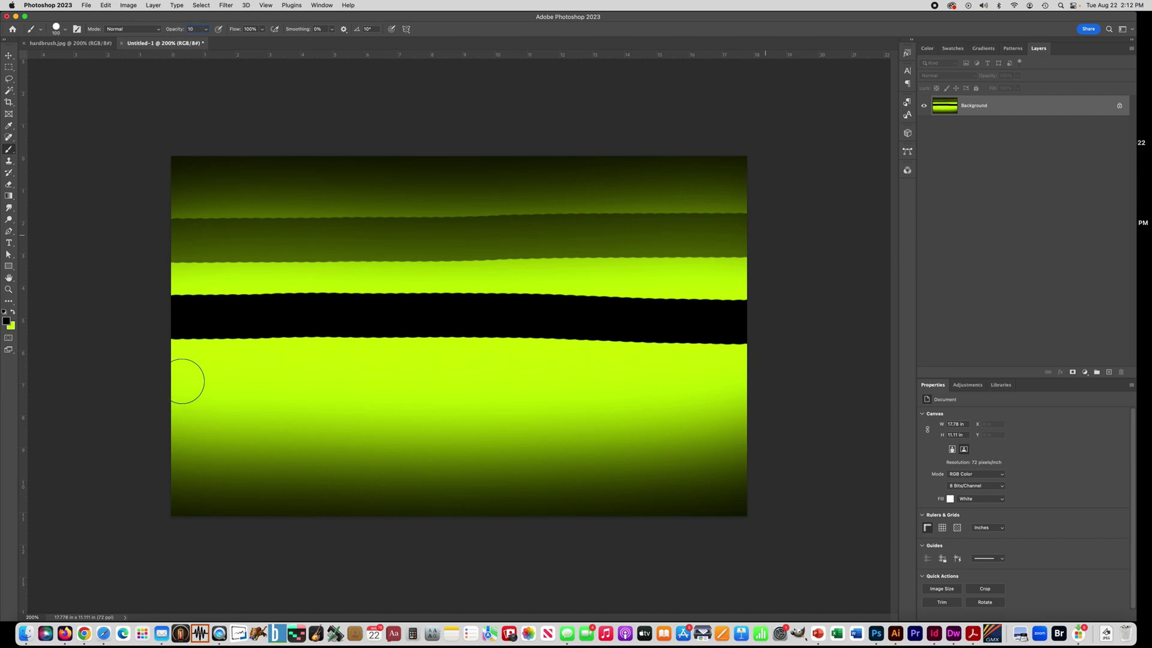
{"action": "key", "text": "Return"}
{"action": "left_click_drag", "start_coordinate": [141, 386], "coordinate": [770, 387]}
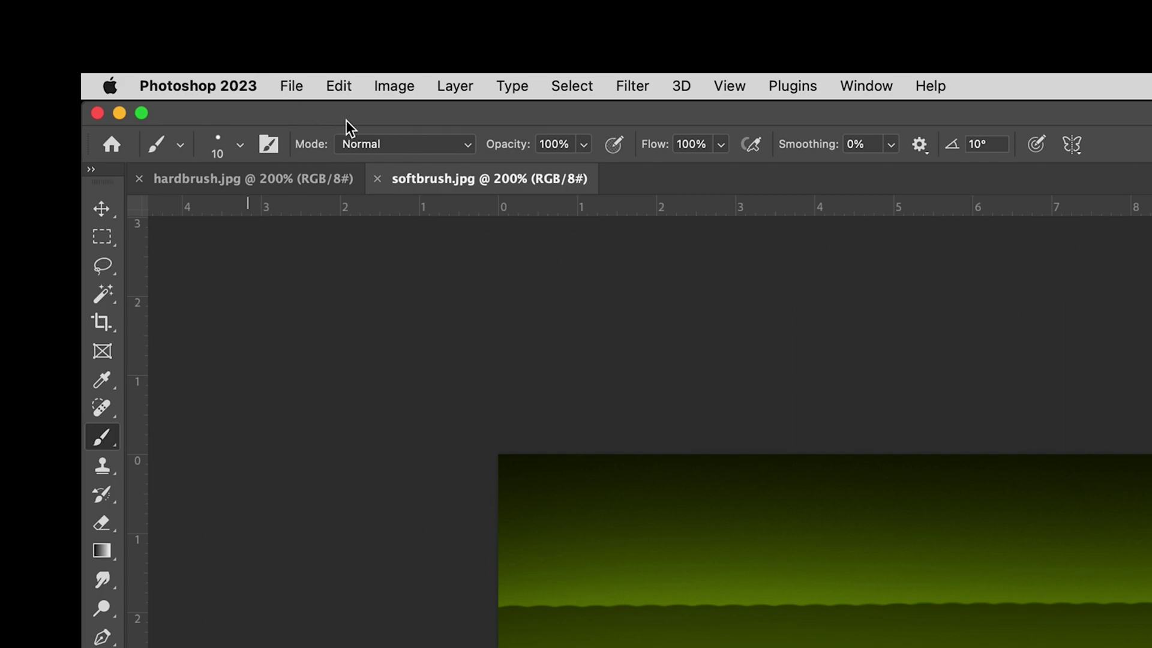
- Set a 10 px brush and handwrite the name in lime near the bottom right
{"action": "left_click", "coordinate": [226, 139]}
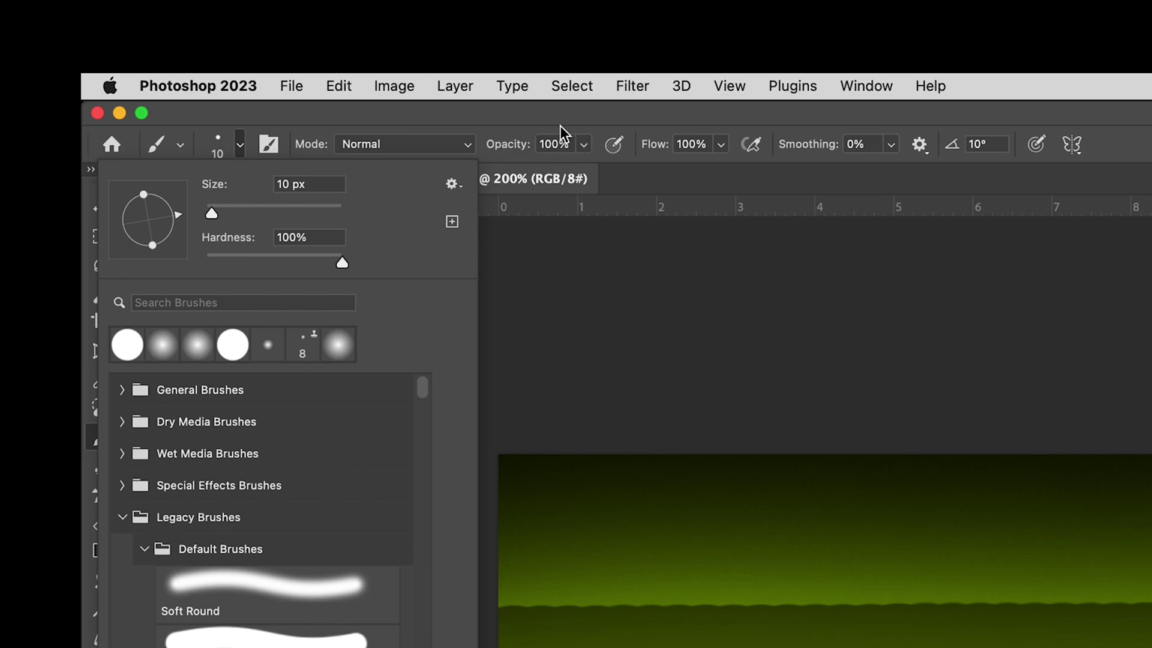
{"action": "left_click", "coordinate": [637, 277]}
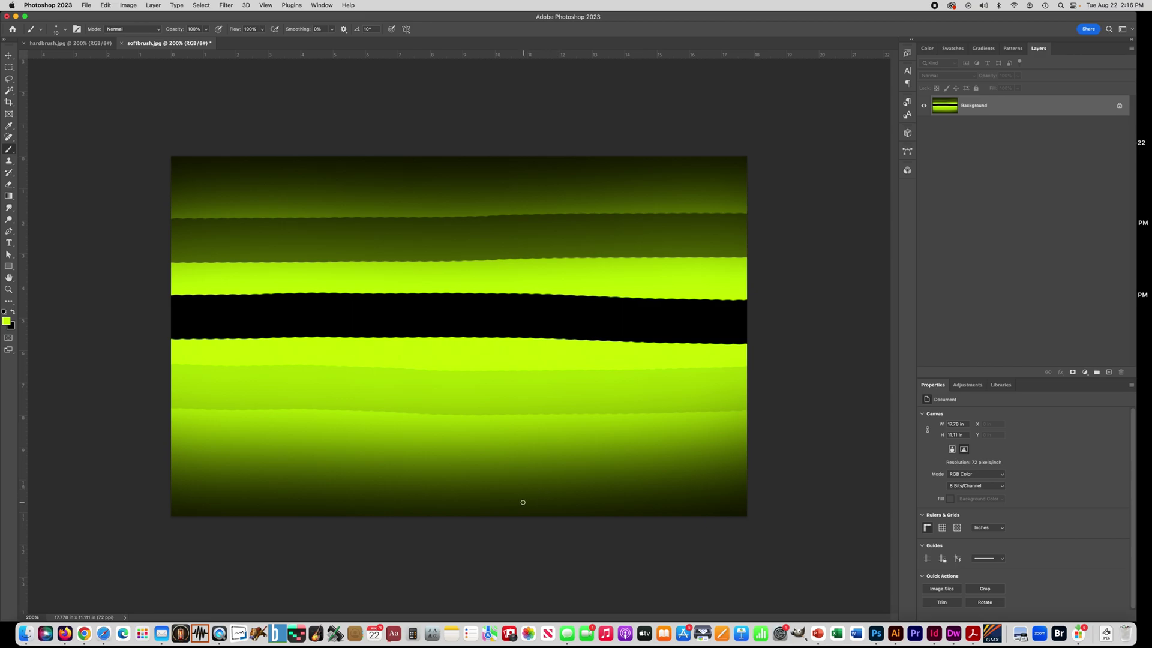
{"action": "mouse_move", "coordinate": [521, 503]}
{"action": "left_mouse_down"}
{"action": "mouse_move", "coordinate": [530, 480]}
{"action": "mouse_move", "coordinate": [553, 504]}
{"action": "mouse_move", "coordinate": [567, 486]}
{"action": "mouse_move", "coordinate": [570, 502]}
{"action": "mouse_move", "coordinate": [613, 483]}
{"action": "mouse_move", "coordinate": [600, 476]}
{"action": "mouse_move", "coordinate": [624, 508]}
{"action": "mouse_move", "coordinate": [635, 498]}
{"action": "mouse_move", "coordinate": [641, 510]}
{"action": "mouse_move", "coordinate": [645, 495]}
{"action": "mouse_move", "coordinate": [656, 507]}
{"action": "mouse_move", "coordinate": [670, 491]}
{"action": "mouse_move", "coordinate": [660, 493]}
{"action": "mouse_move", "coordinate": [670, 505]}
{"action": "mouse_move", "coordinate": [684, 486]}
{"action": "mouse_move", "coordinate": [679, 503]}
{"action": "left_mouse_up"}
{"action": "left_click", "coordinate": [584, 501]}
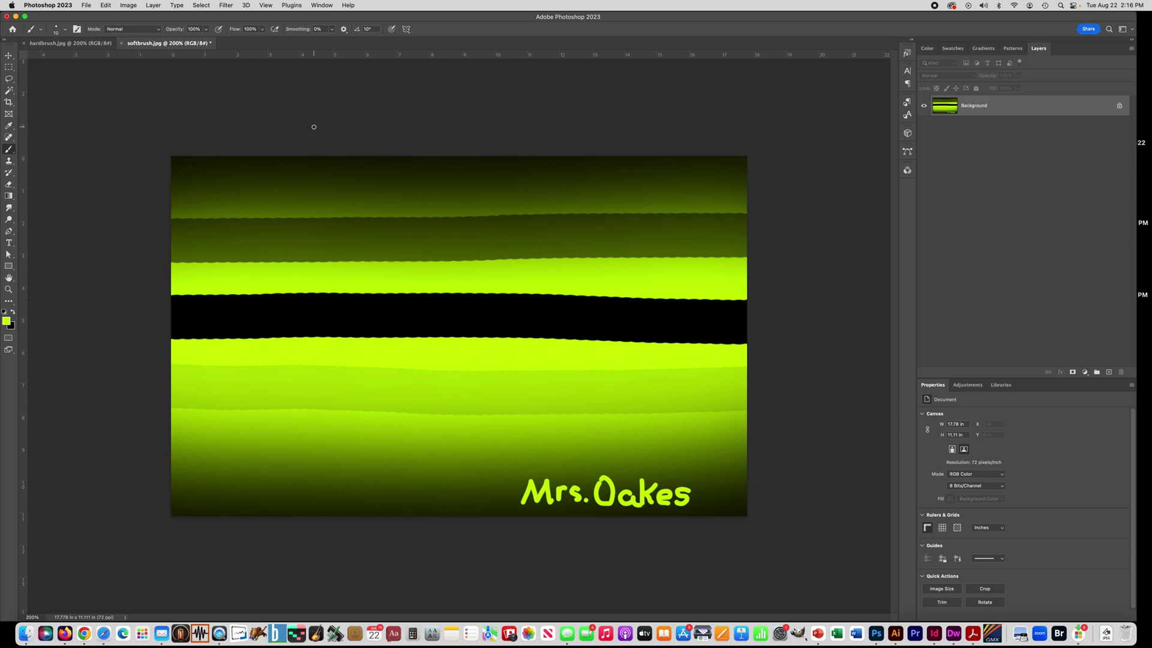
- Save the canvas as softbrush.jpg on the Desktop, replacing the existing file with default JPEG options
{"action": "left_click", "coordinate": [86, 6]}
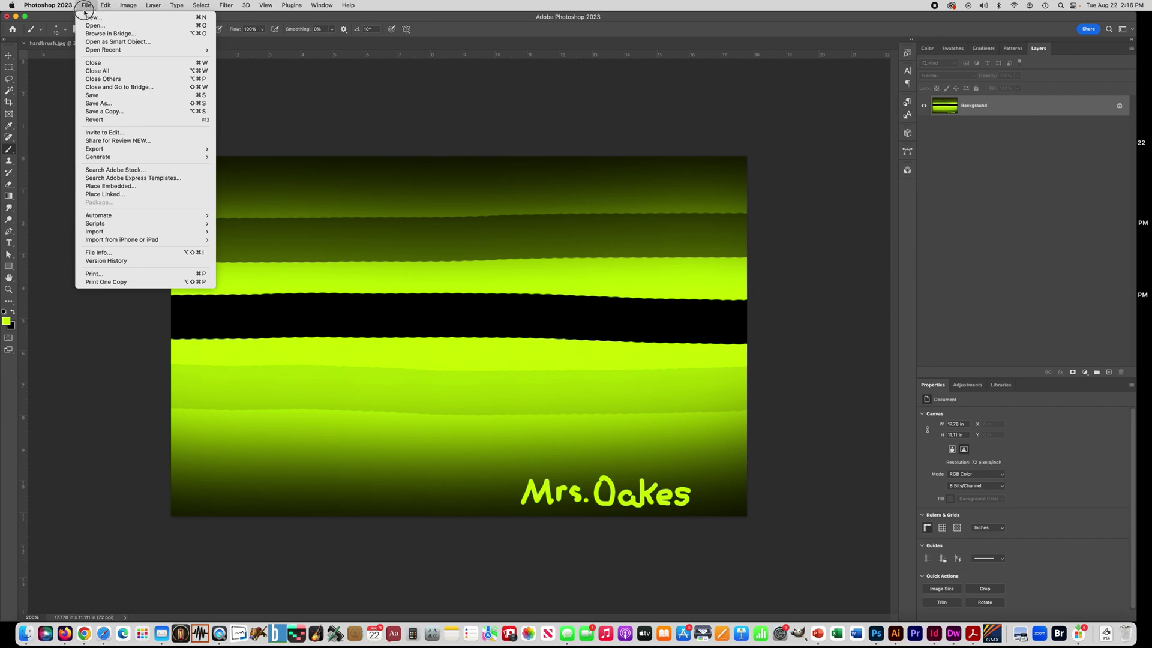
{"action": "left_click", "coordinate": [95, 104]}
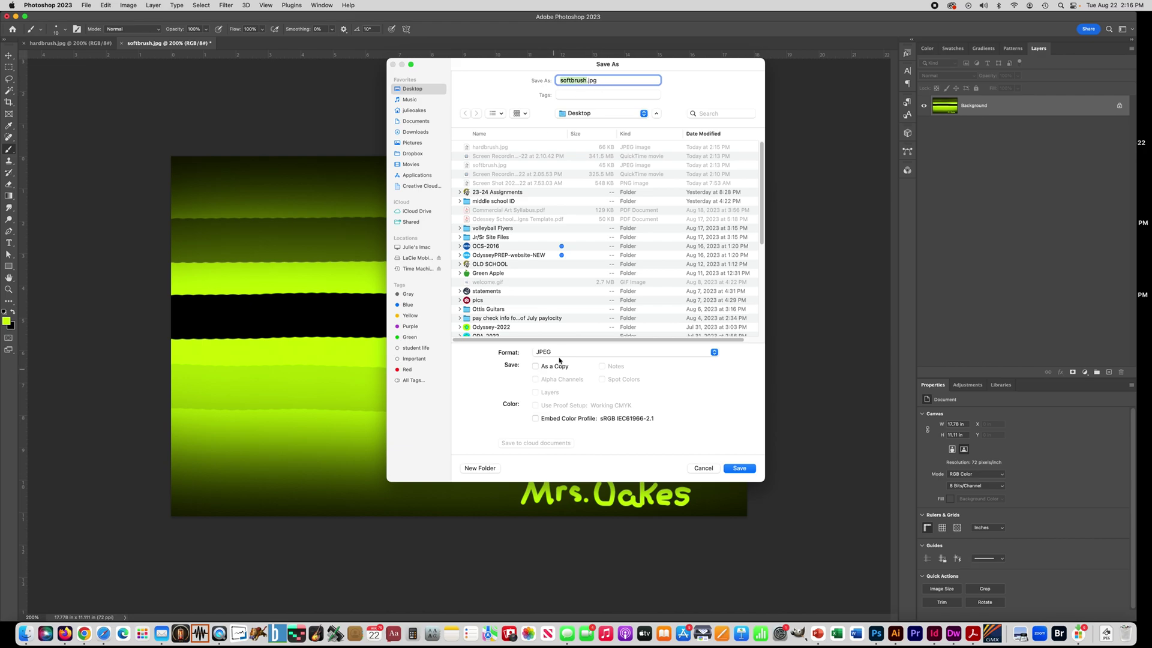
{"action": "left_click", "coordinate": [740, 468]}
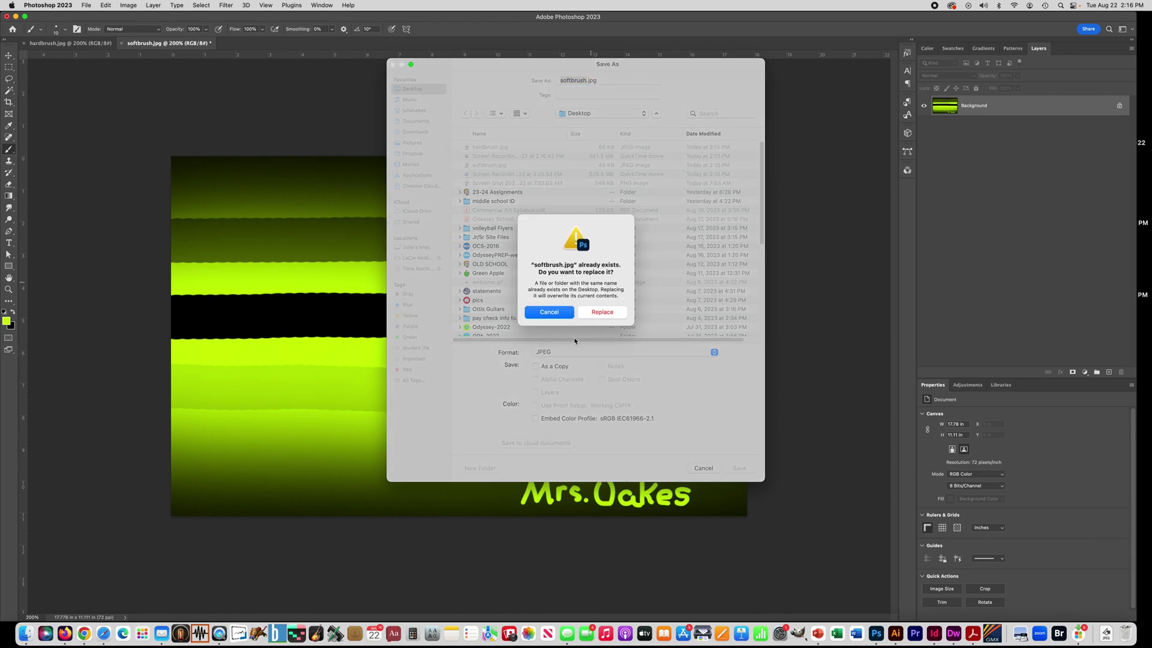
{"action": "left_click", "coordinate": [594, 316]}
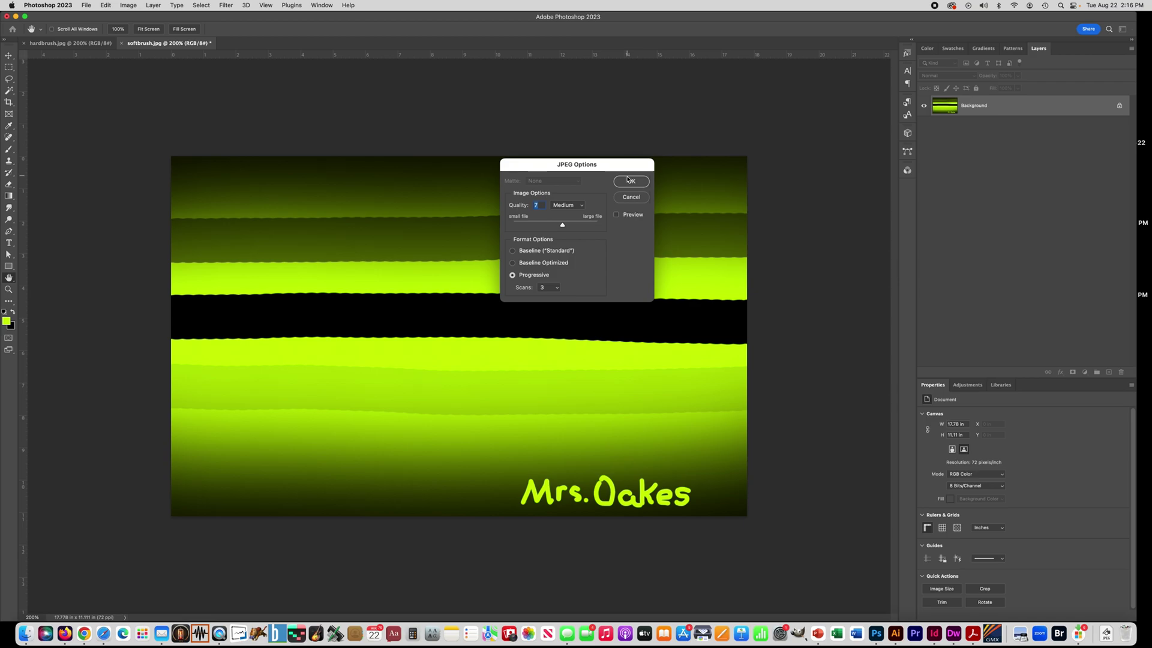
{"action": "left_click", "coordinate": [630, 182]}
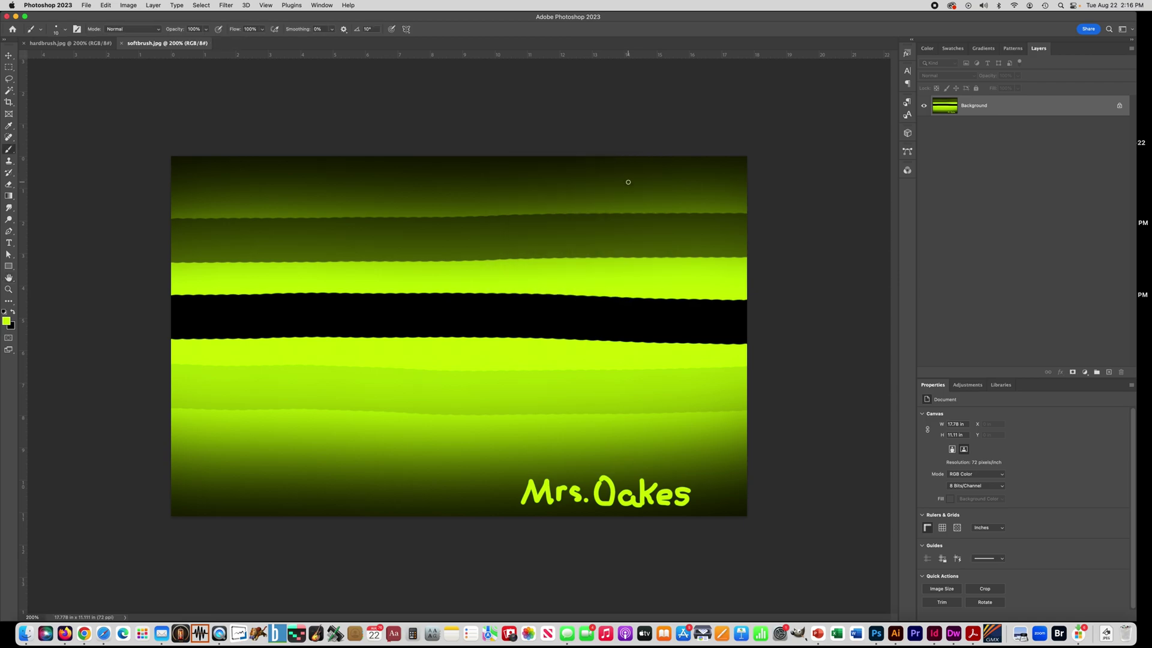